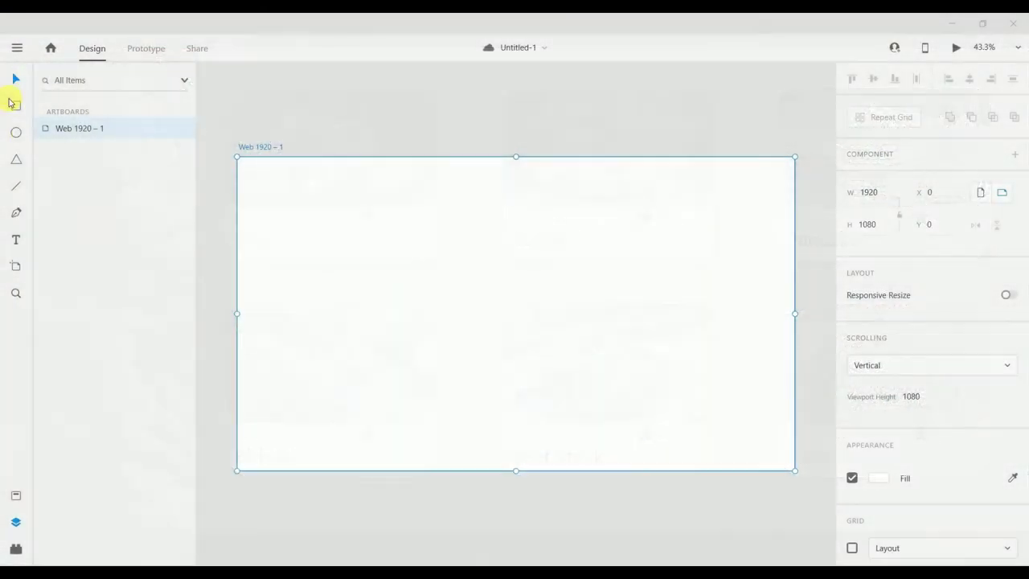
Draw a 453 × 1080 rectangle spanning the artboard's full left edge
click(11, 103)
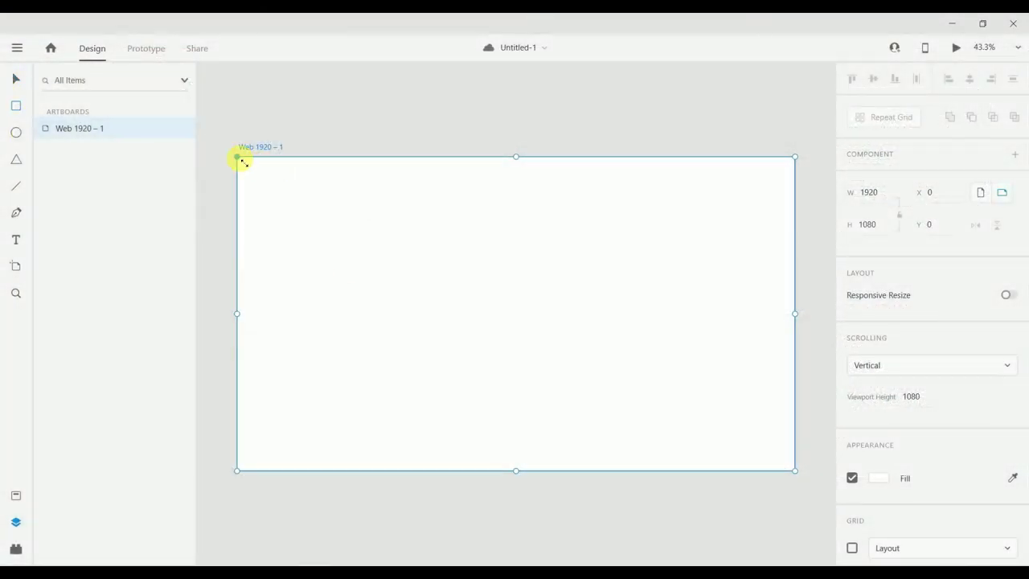
mouse_move(239, 160)
mouse_down()
mouse_move(367, 517)
mouse_move(369, 469)
mouse_up()
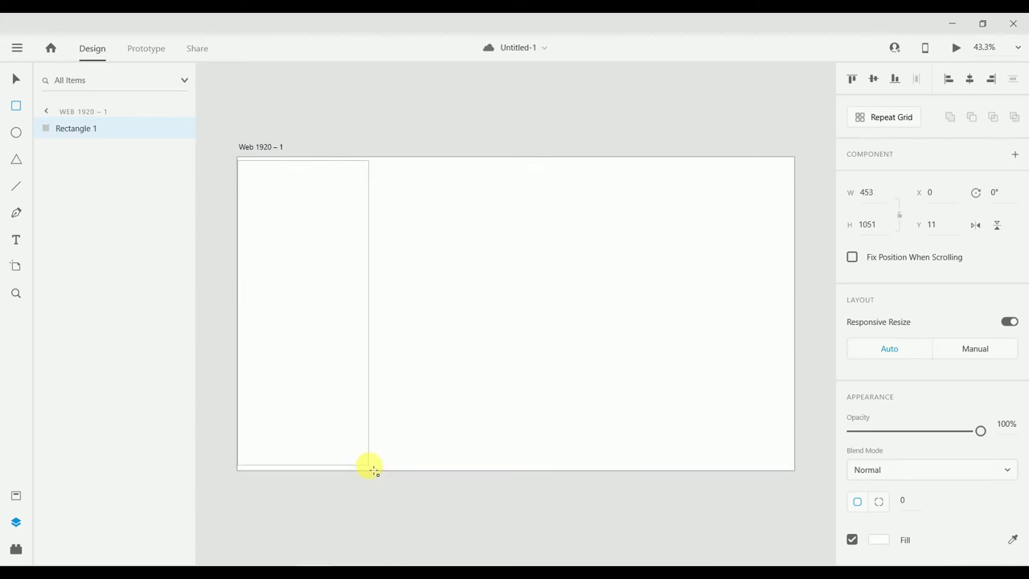
drag(310, 161, 308, 156)
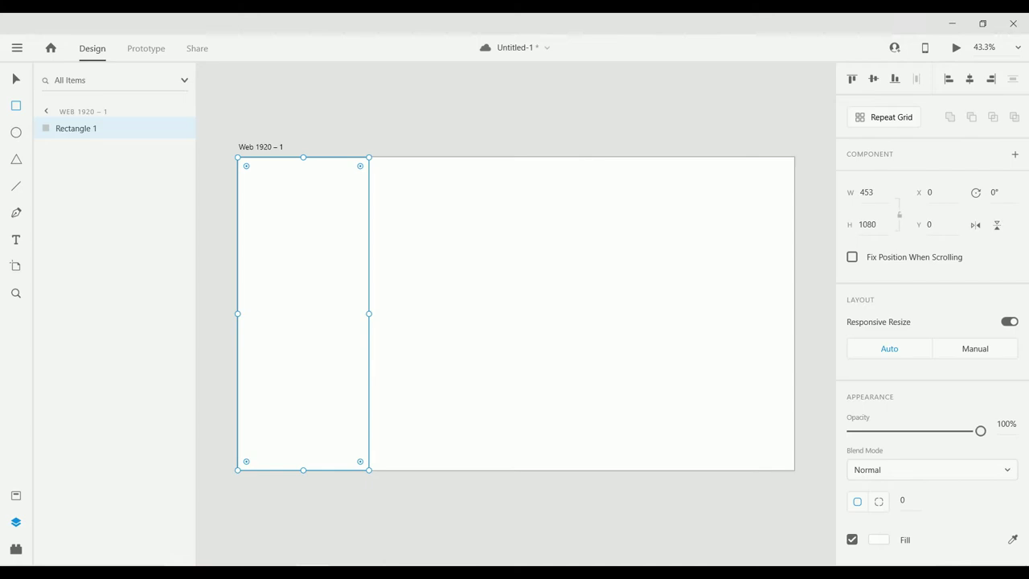
Drop the abundance fruit-and-vegetable JPG from New folder (2) into the left rectangle
click(179, 518)
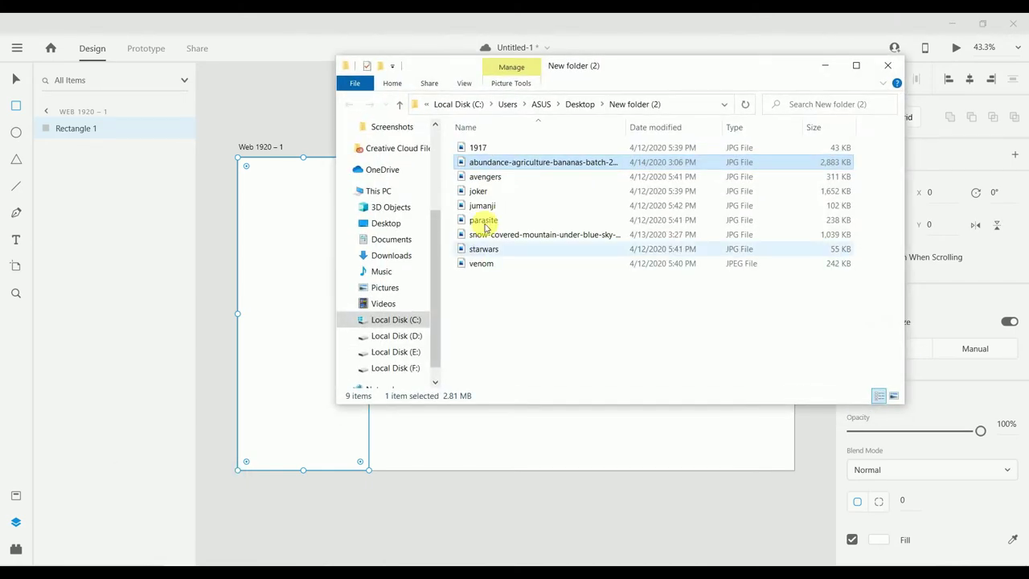
mouse_move(496, 165)
mouse_down()
mouse_move(329, 264)
mouse_move(297, 265)
mouse_up()
click(823, 65)
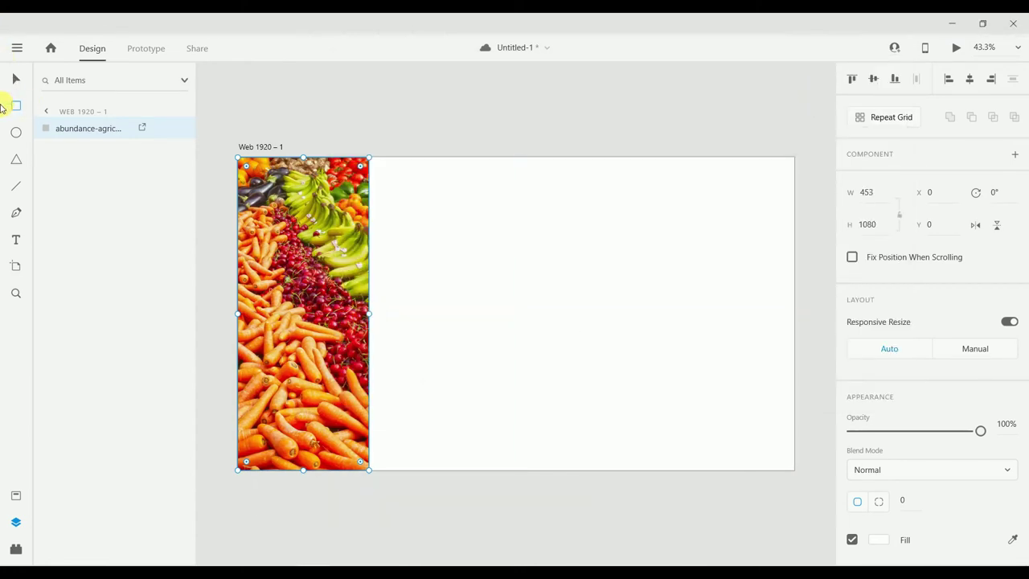
Draw a 283-wide, full-height rectangle over the photo's left edge
click(14, 107)
drag(242, 160, 334, 471)
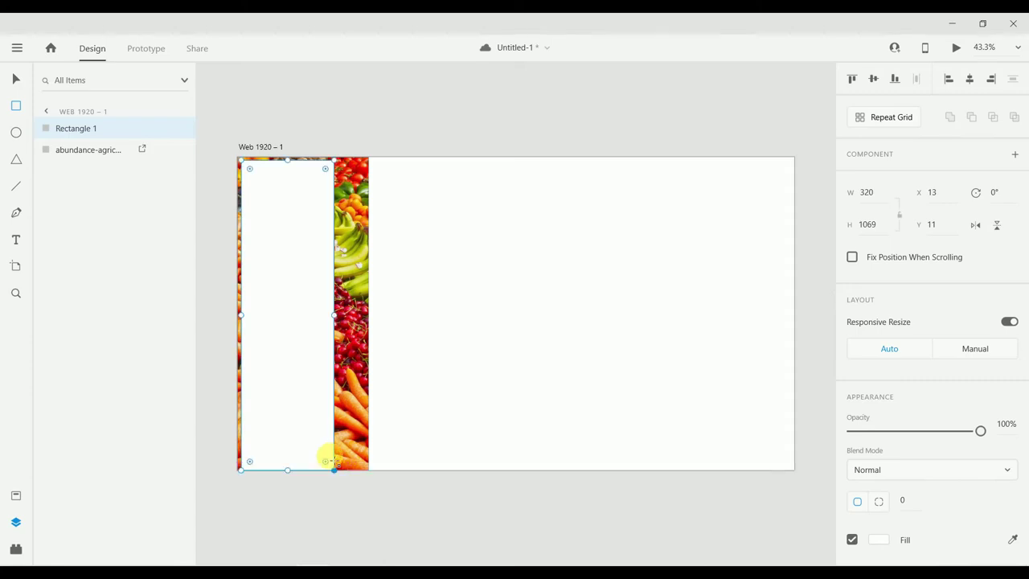
drag(287, 162, 292, 158)
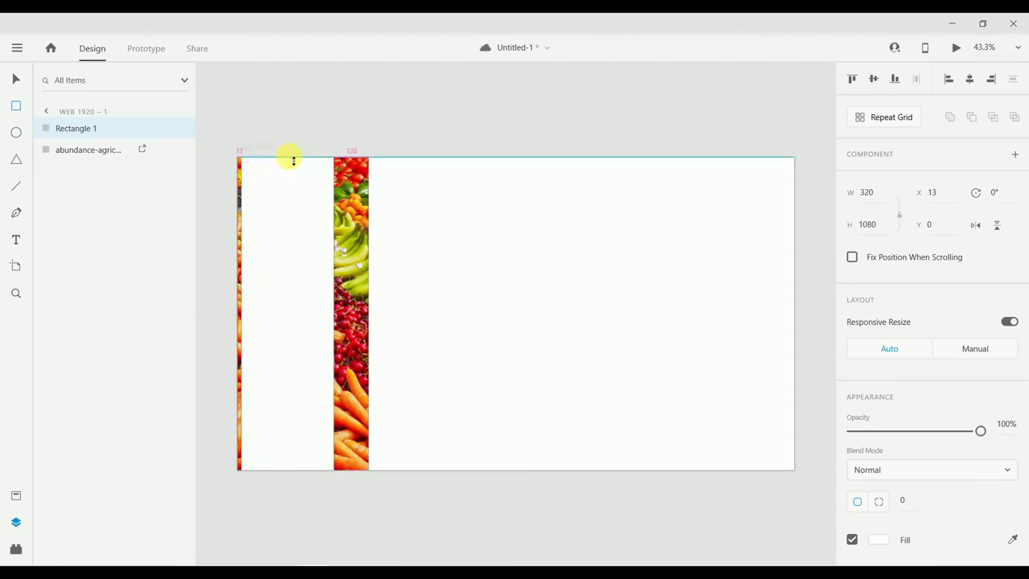
drag(292, 255, 289, 256)
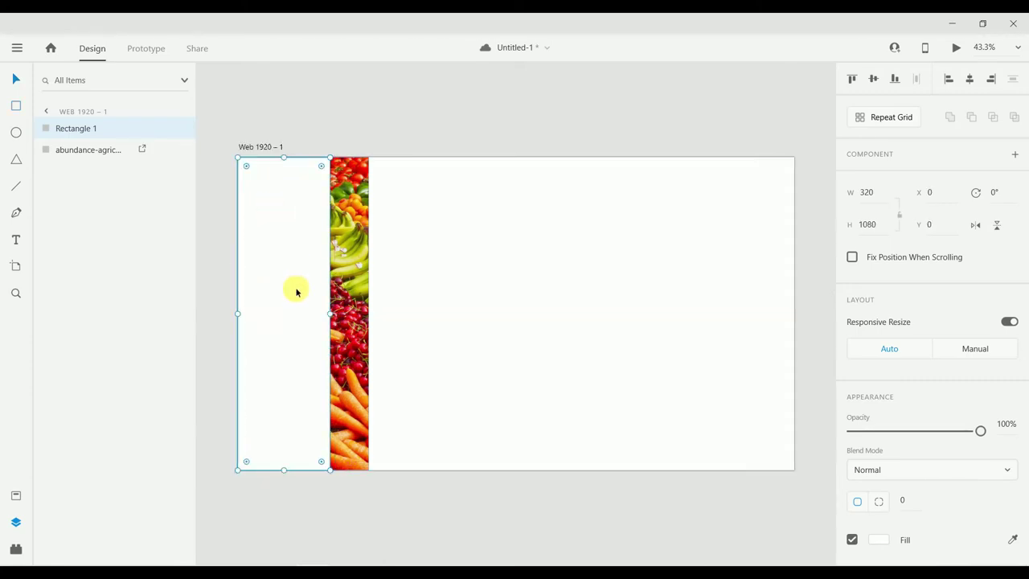
drag(334, 318, 319, 317)
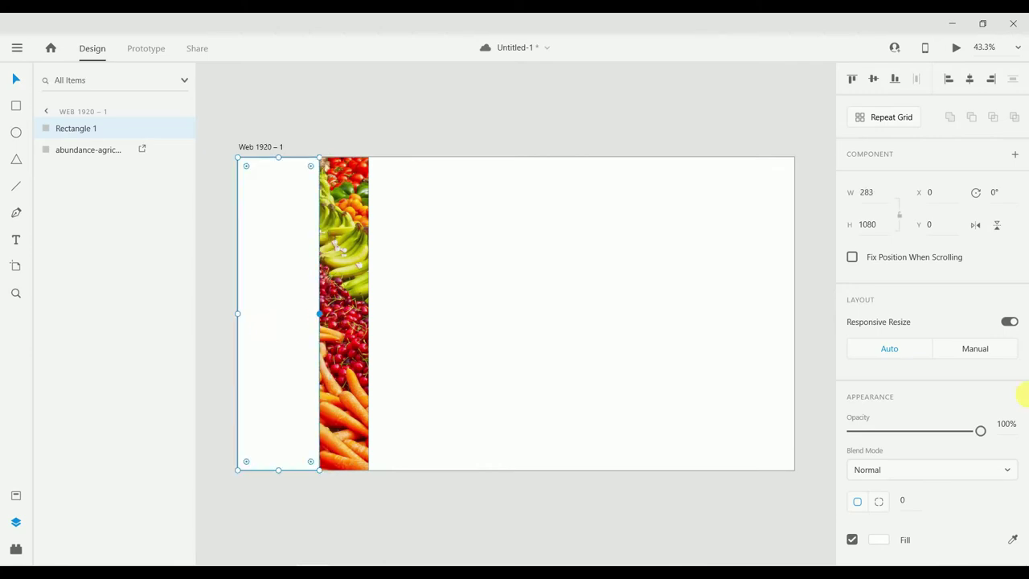
Give the panel background blur at 0% opacity with brightness lowered to -25
scroll(1018, 426, down, 3)
click(852, 507)
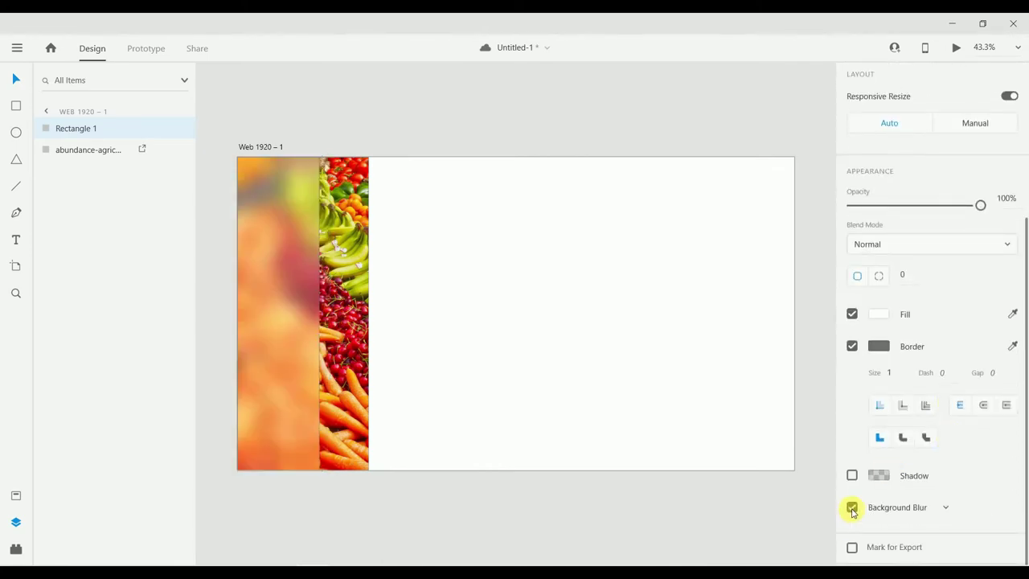
scroll(935, 547, down, 1)
scroll(935, 547, down, 1)
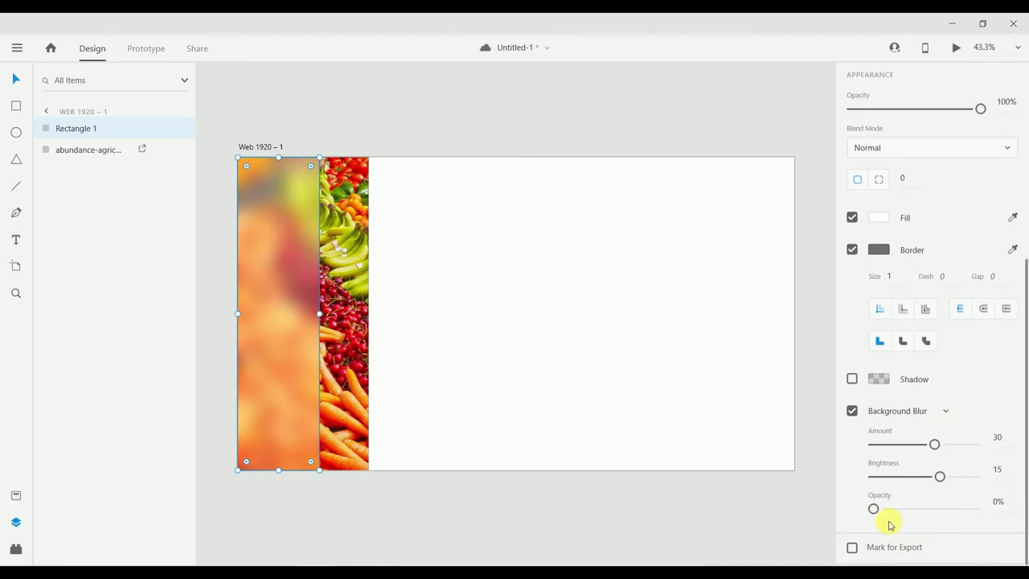
drag(874, 511, 873, 509)
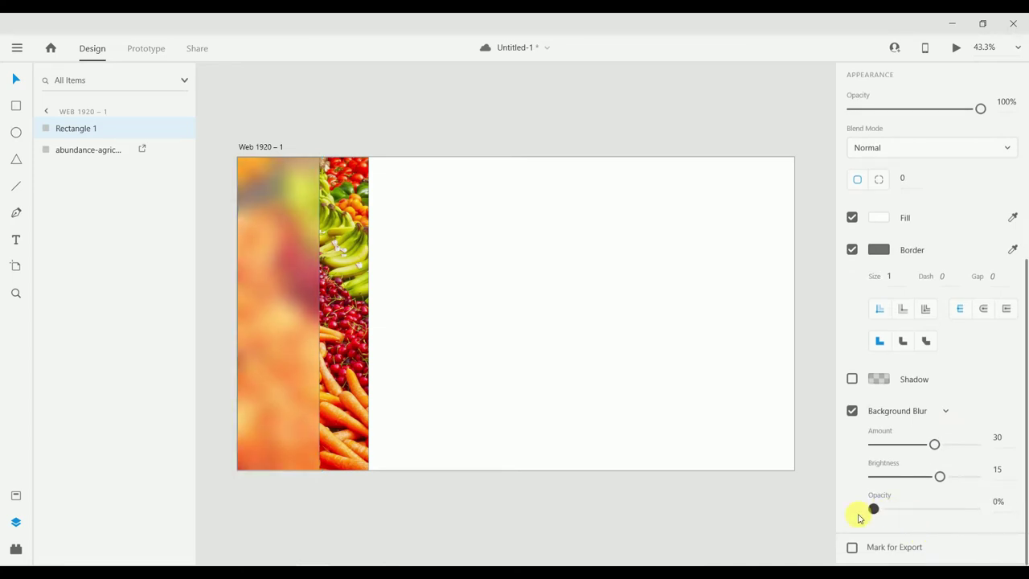
drag(939, 476, 899, 491)
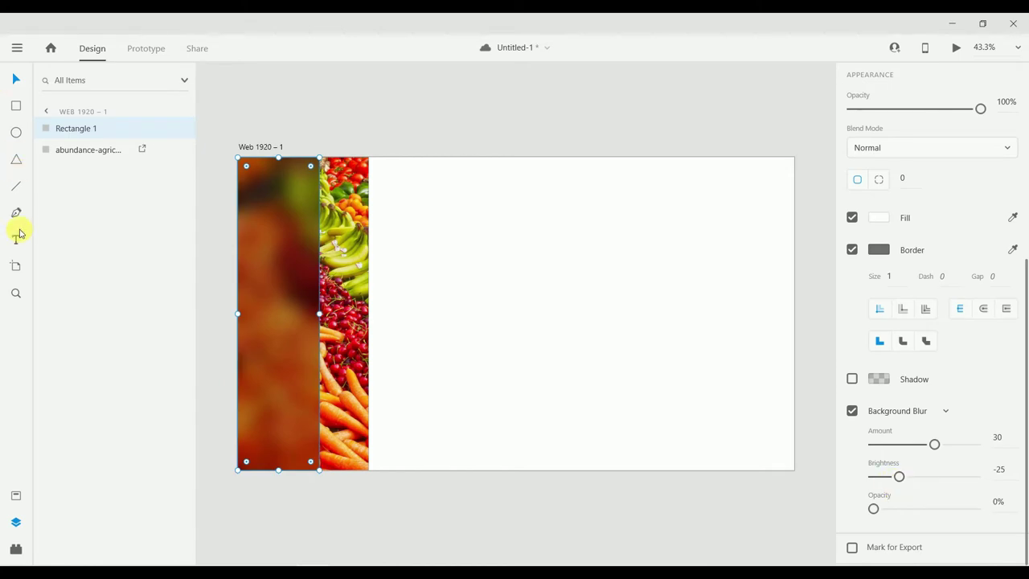
Create 'ON THE MENU' text in Segoe UI Bold at size 72
click(433, 270)
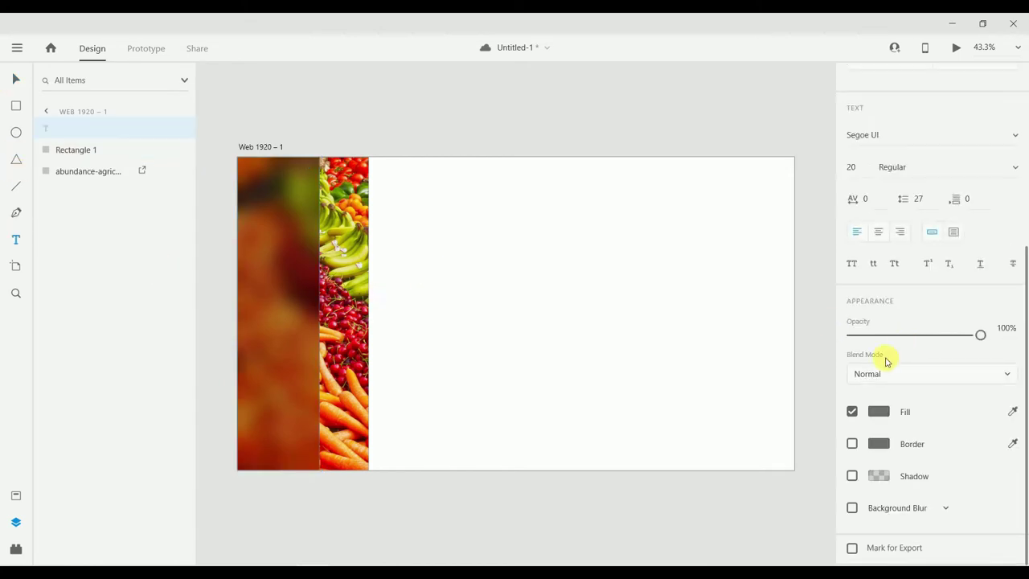
scroll(883, 397, up, 3)
click(851, 394)
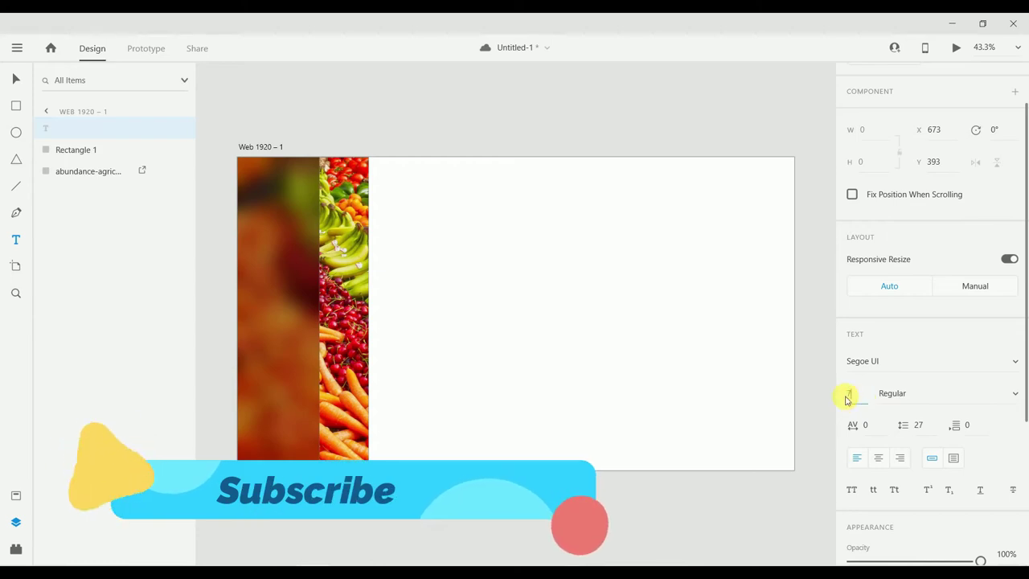
text(72)
key(Tab)
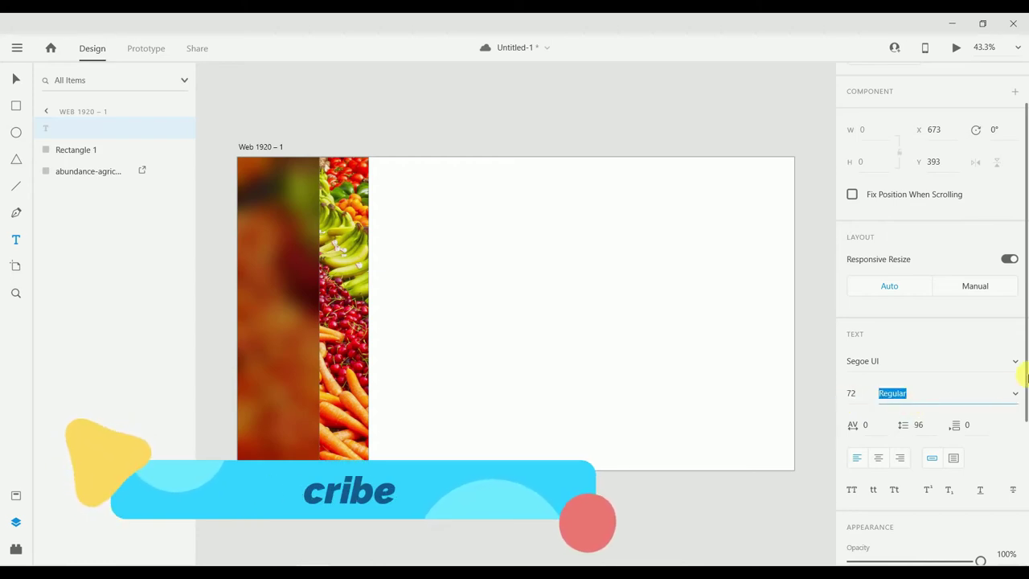
click(1015, 392)
click(916, 495)
text(ON THE MENU)
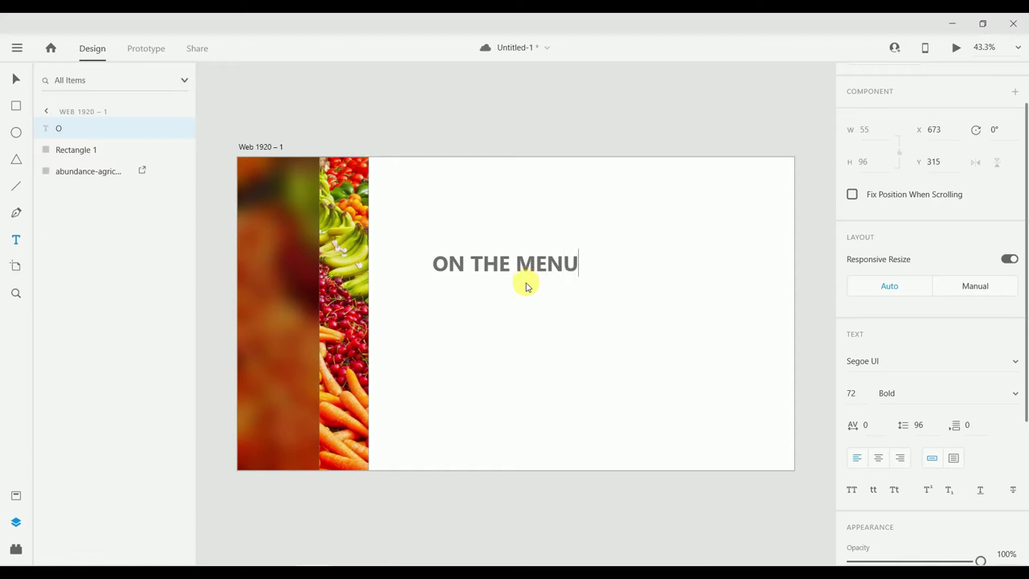
key(Escape)
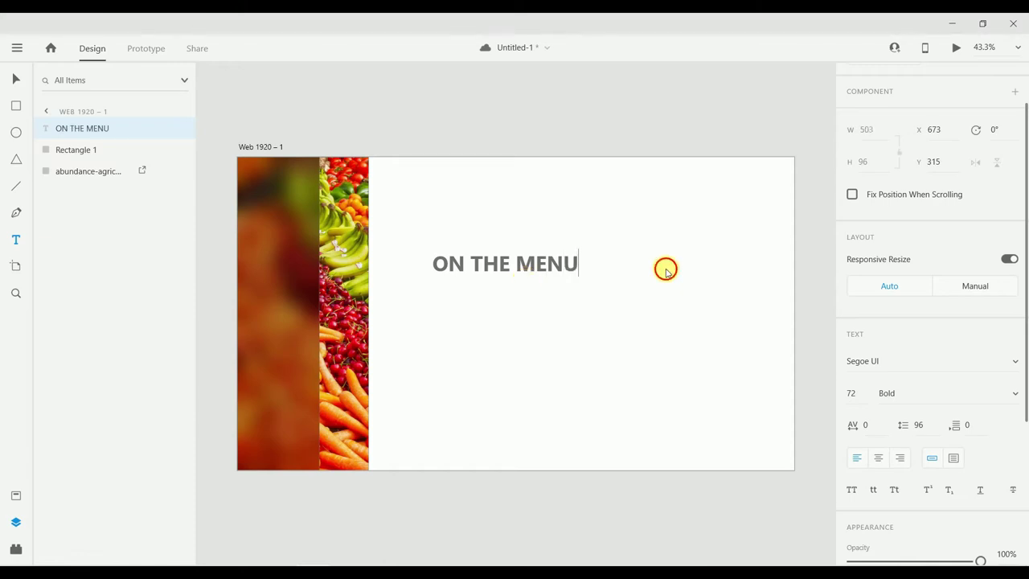
Scale the text to 124, rotate it -90°, and place it on the blurred panel
drag(508, 282, 503, 307)
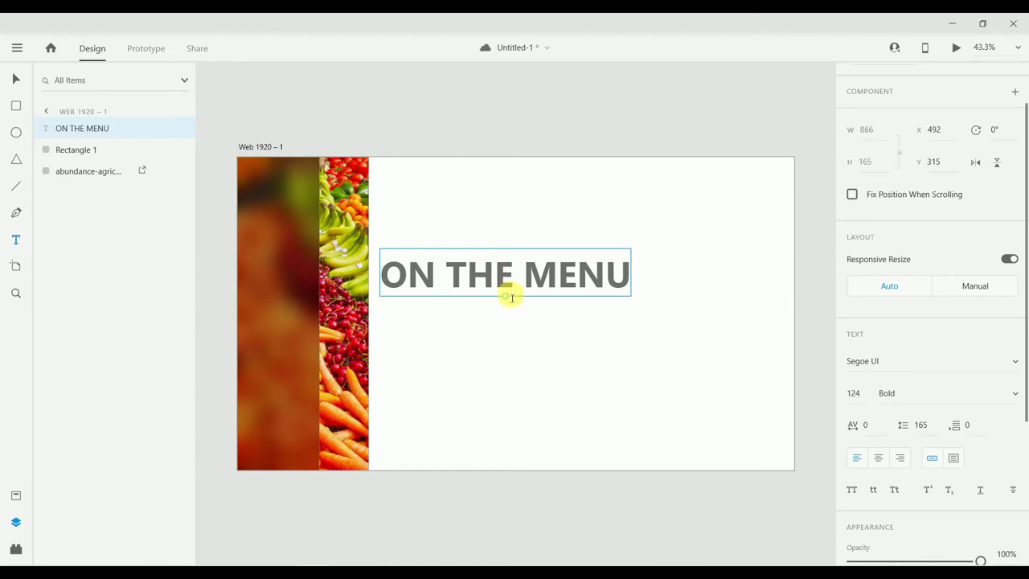
drag(510, 301, 535, 276)
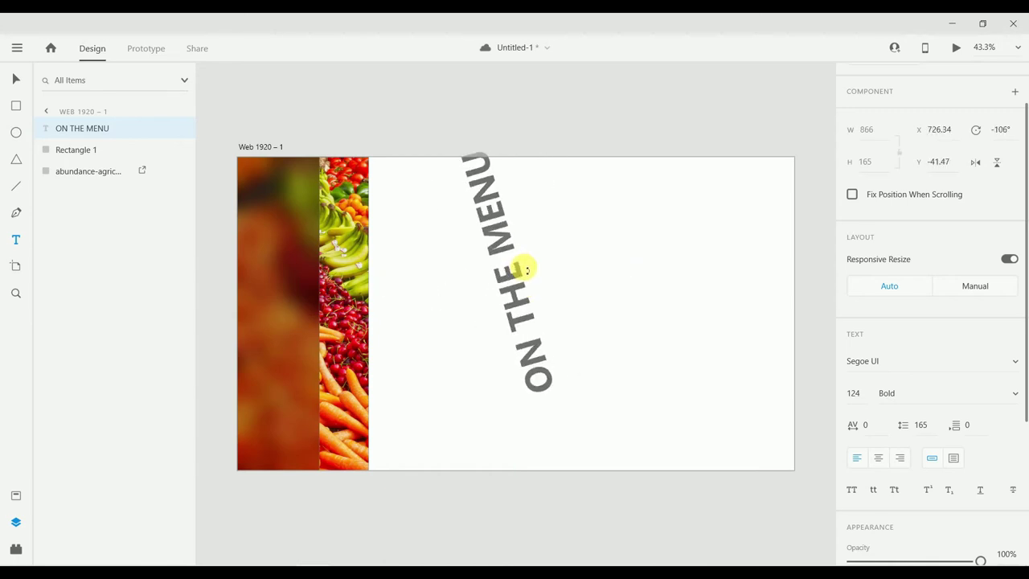
drag(535, 276, 289, 287)
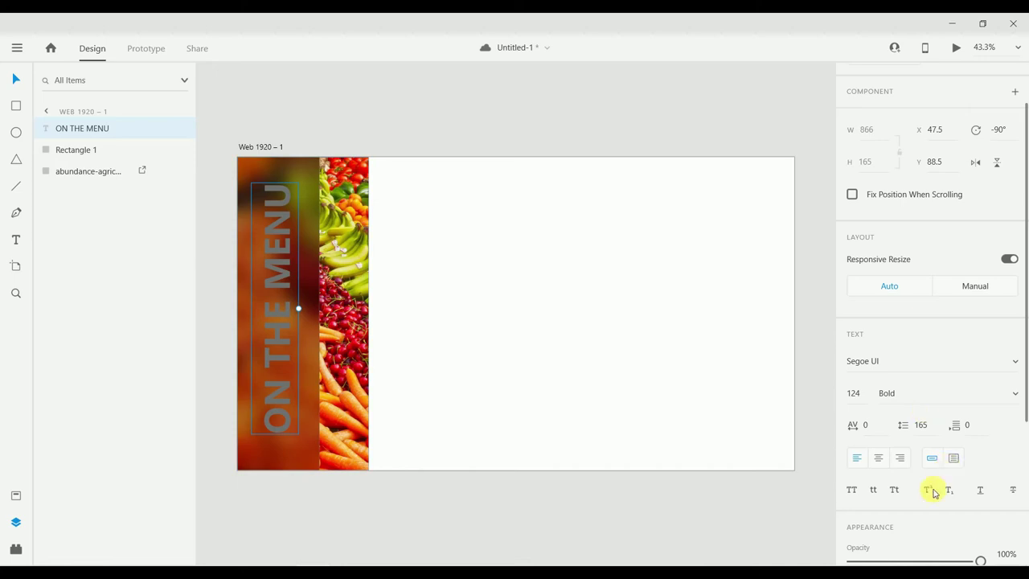
Fill the ON THE MENU text black #000000 at 40% opacity
scroll(894, 468, down, 3)
click(878, 410)
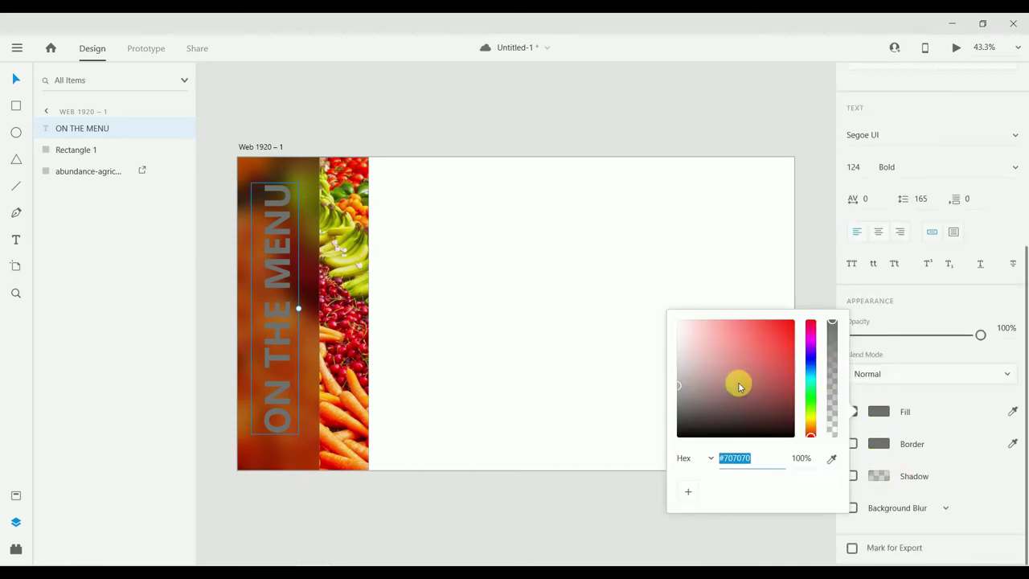
drag(740, 386, 744, 437)
mouse_move(834, 327)
mouse_down()
mouse_move(839, 403)
mouse_move(837, 394)
mouse_up()
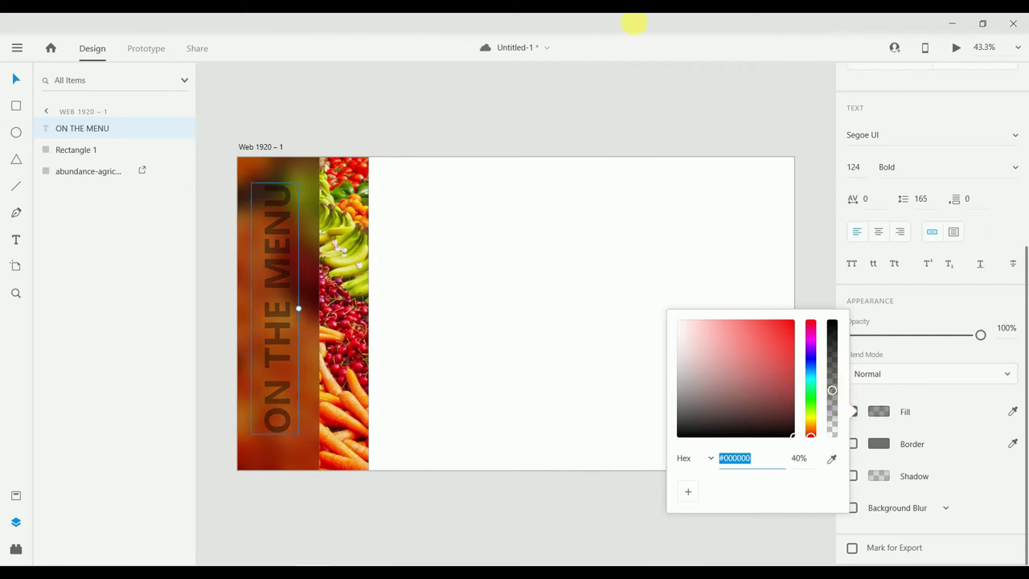
click(631, 120)
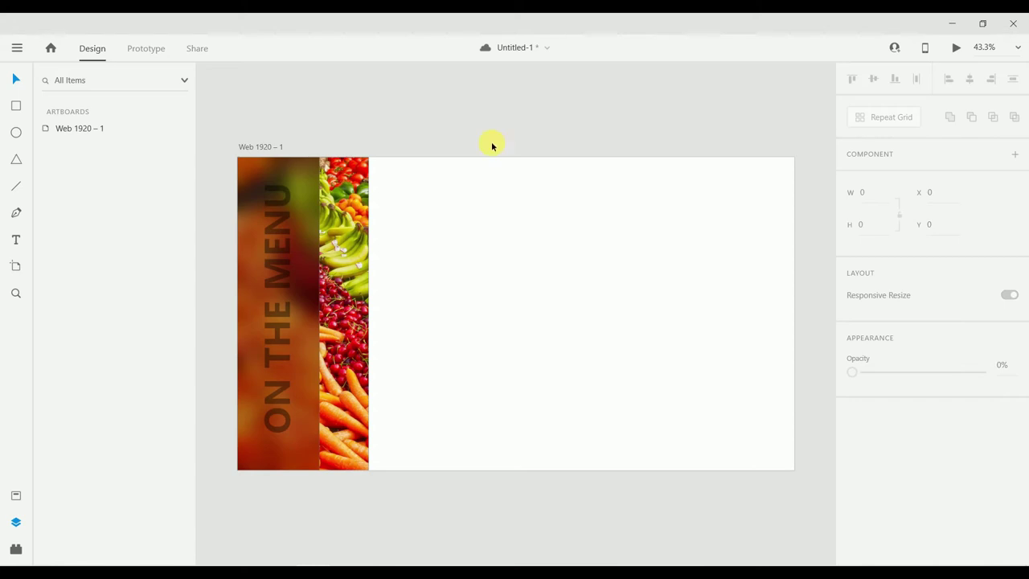
Draw a card rectangle beside the sidebar and a shortened duplicate 269 high
click(12, 105)
drag(382, 176, 534, 288)
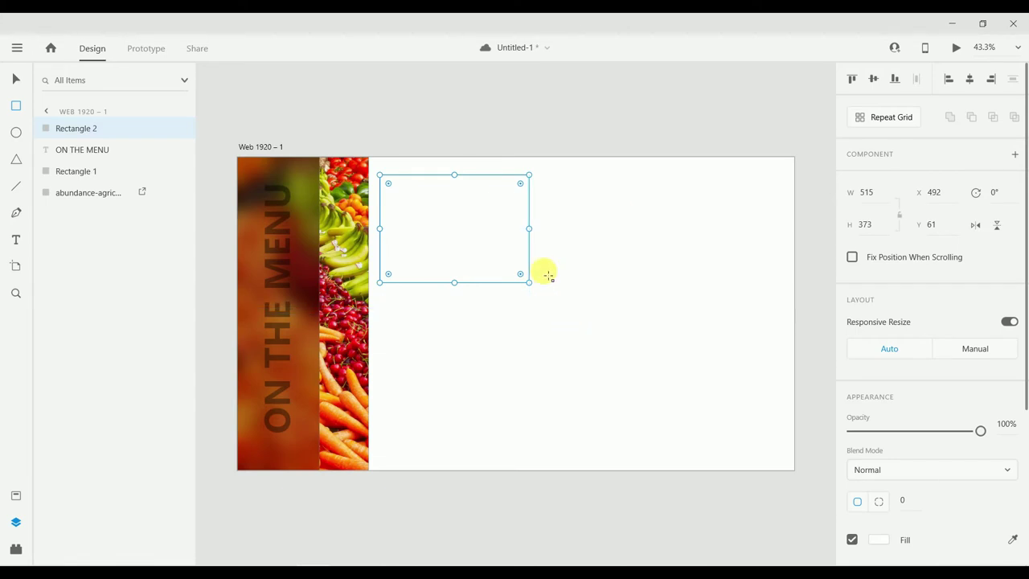
key(ctrl+d)
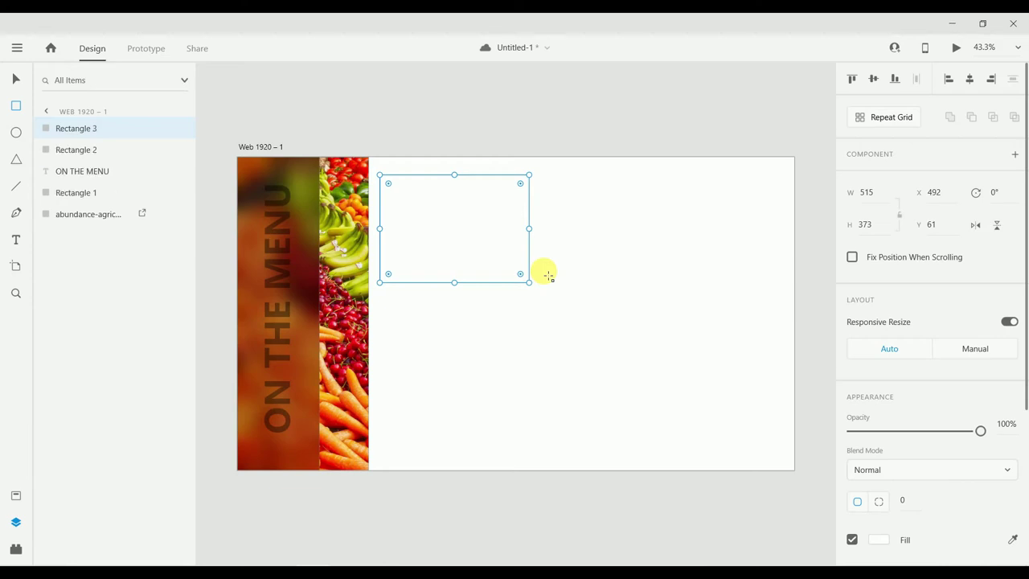
drag(455, 283, 454, 257)
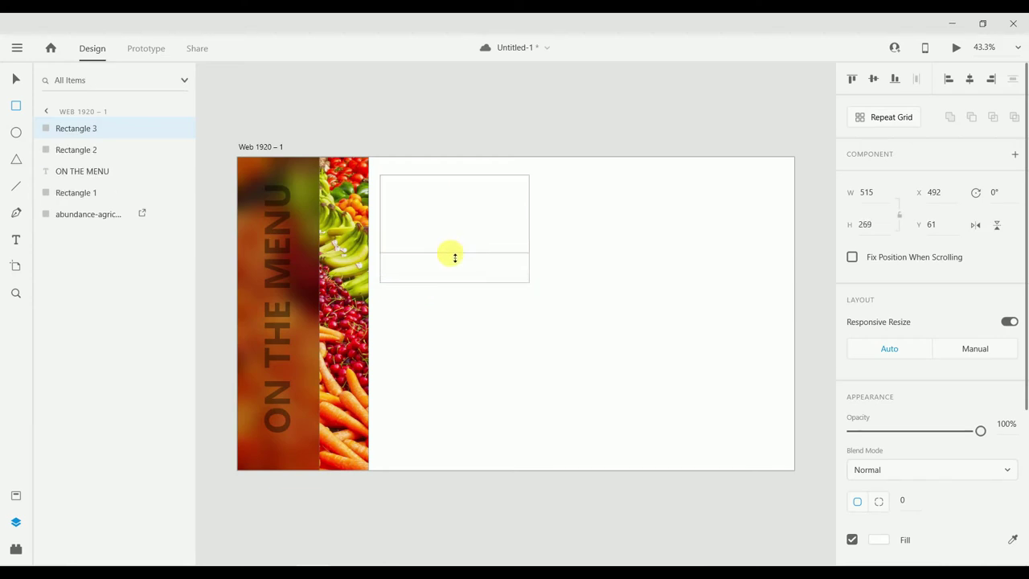
drag(455, 258, 455, 254)
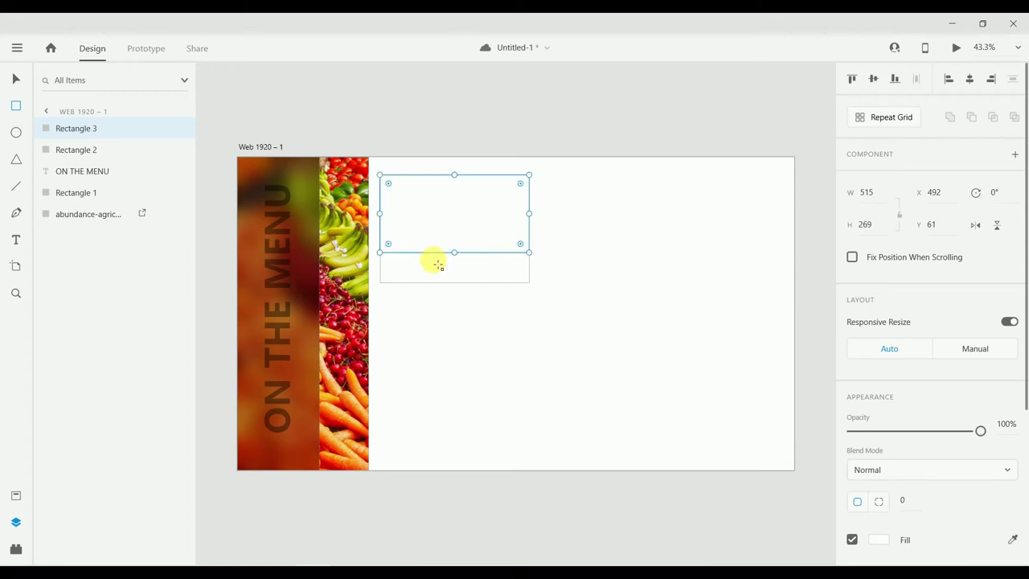
Fill the card's top rectangle dark brown #4F4444 and trim its height to 267
click(446, 227)
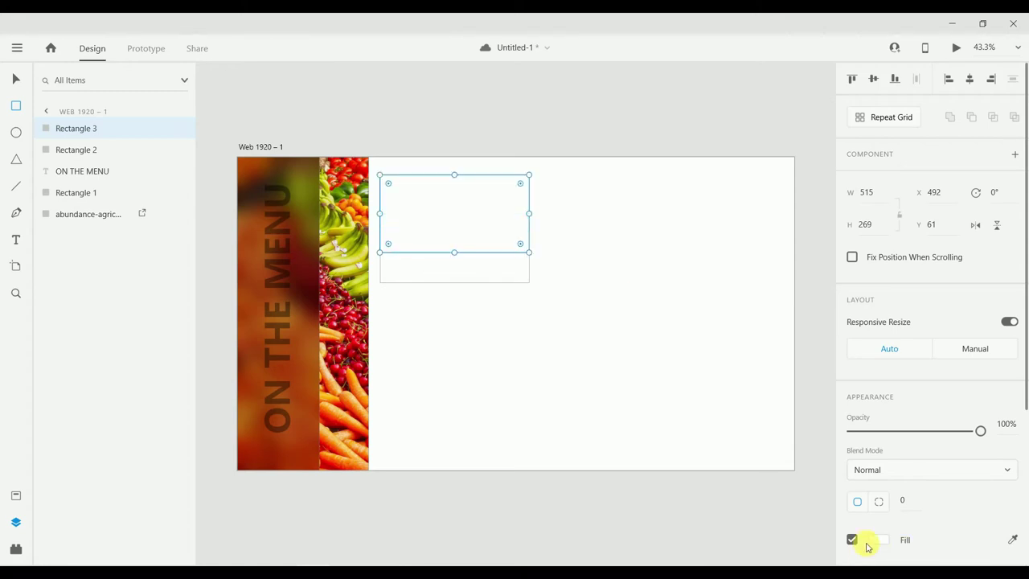
click(879, 541)
drag(751, 403, 693, 452)
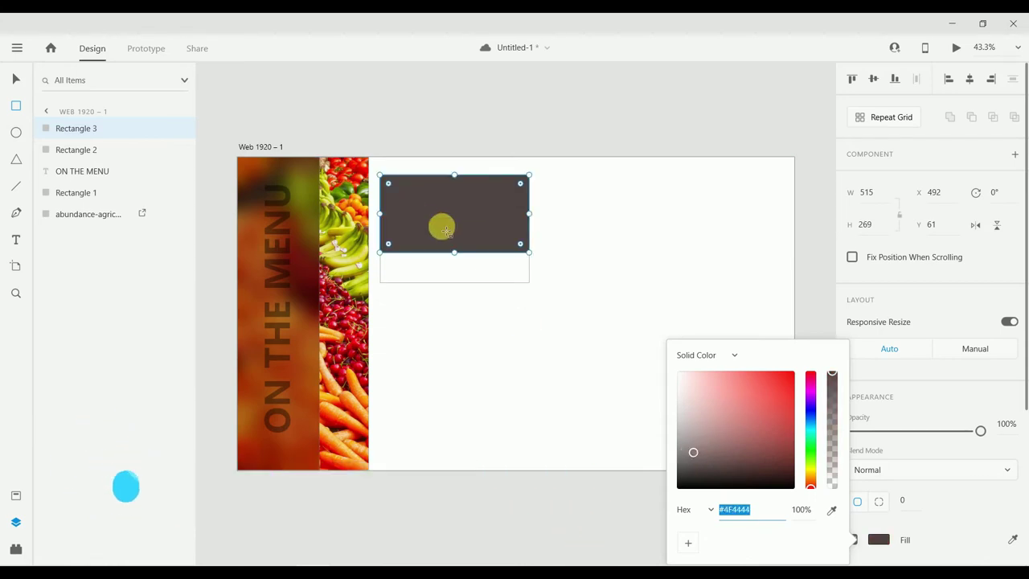
key(Escape)
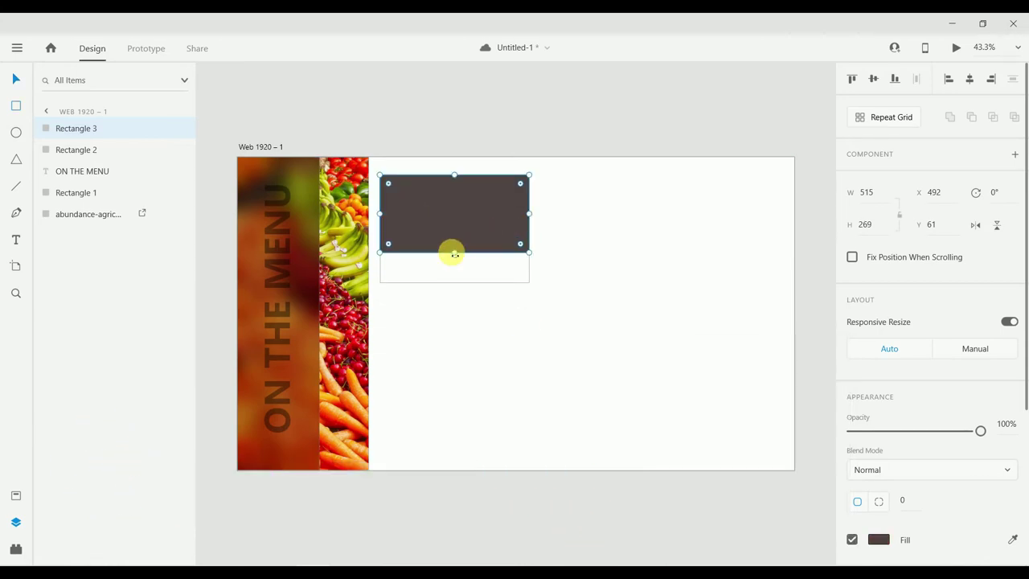
drag(461, 256, 461, 253)
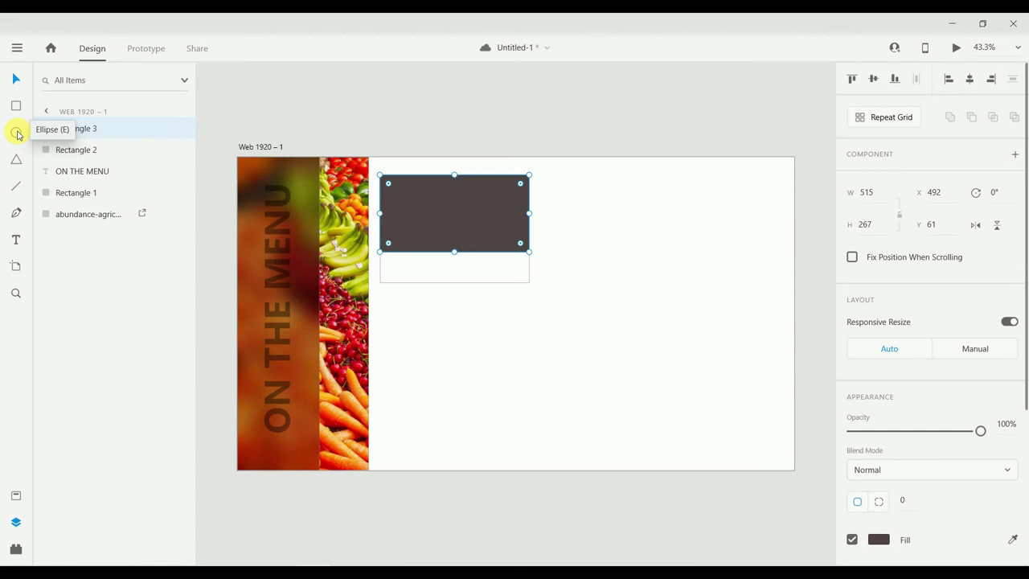
Draw a 69 × 69 circle near the dark block's lower-right corner
click(17, 134)
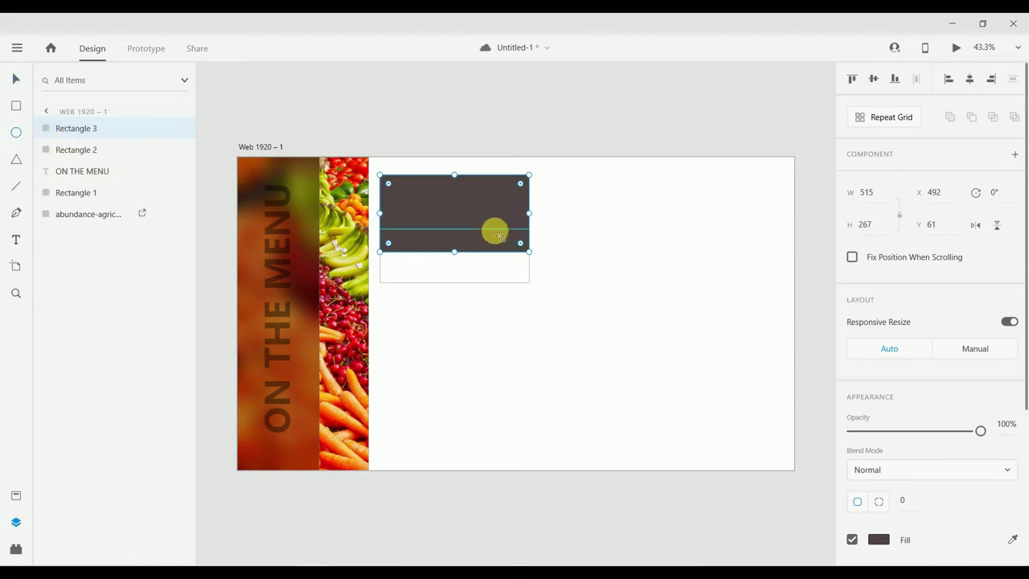
drag(496, 226, 516, 246)
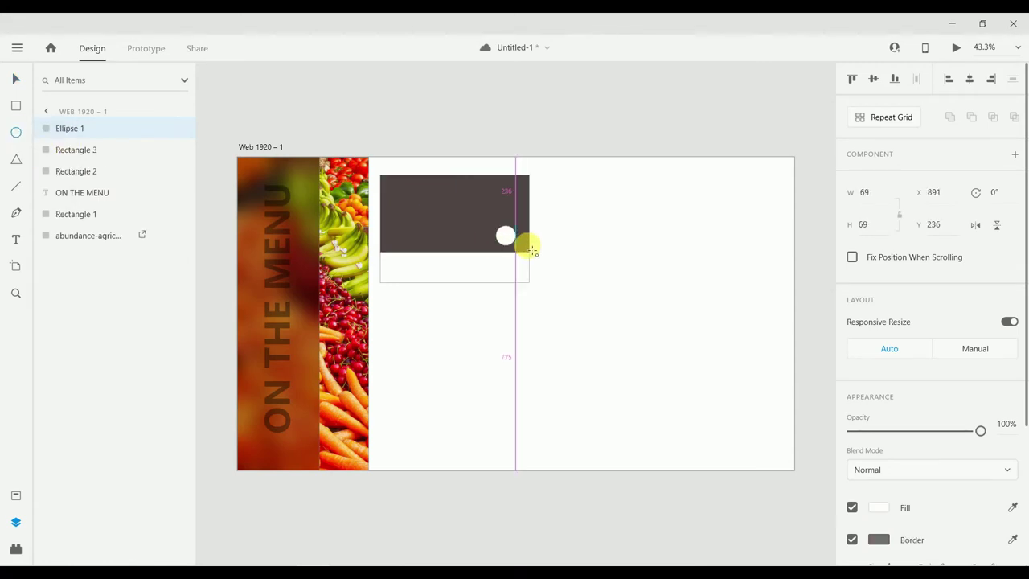
click(503, 242)
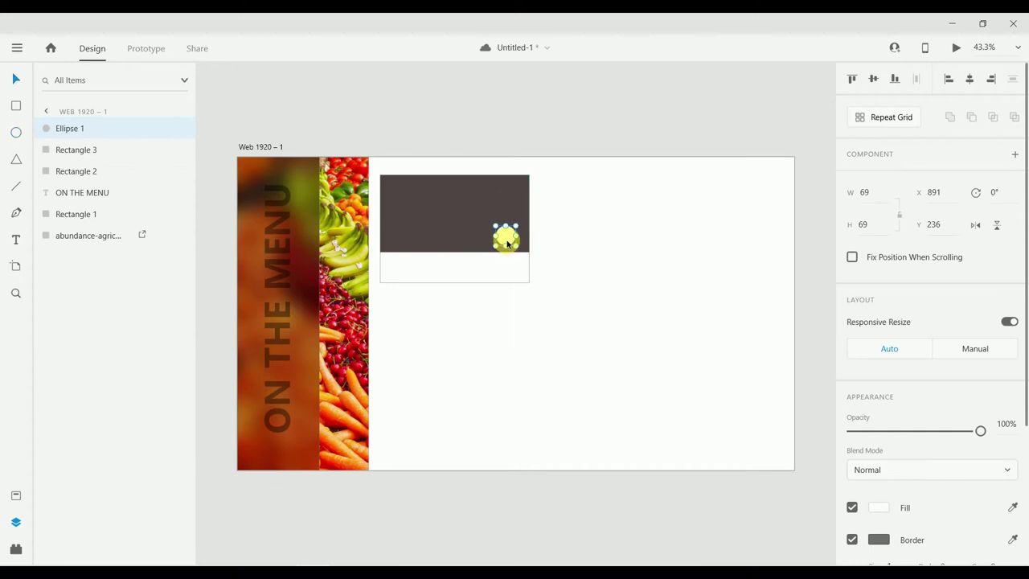
drag(509, 239, 516, 239)
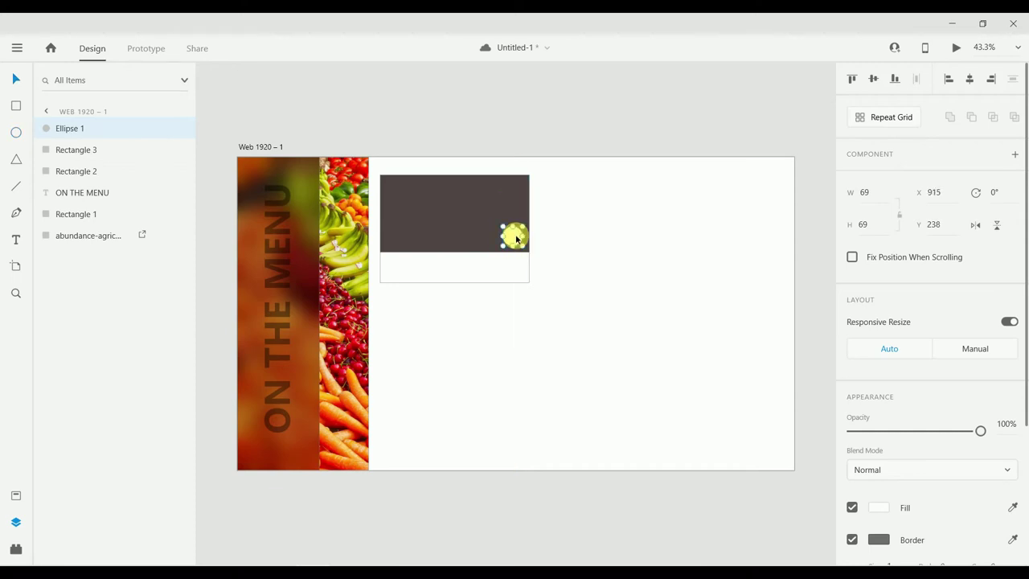
scroll(873, 478, down, 4)
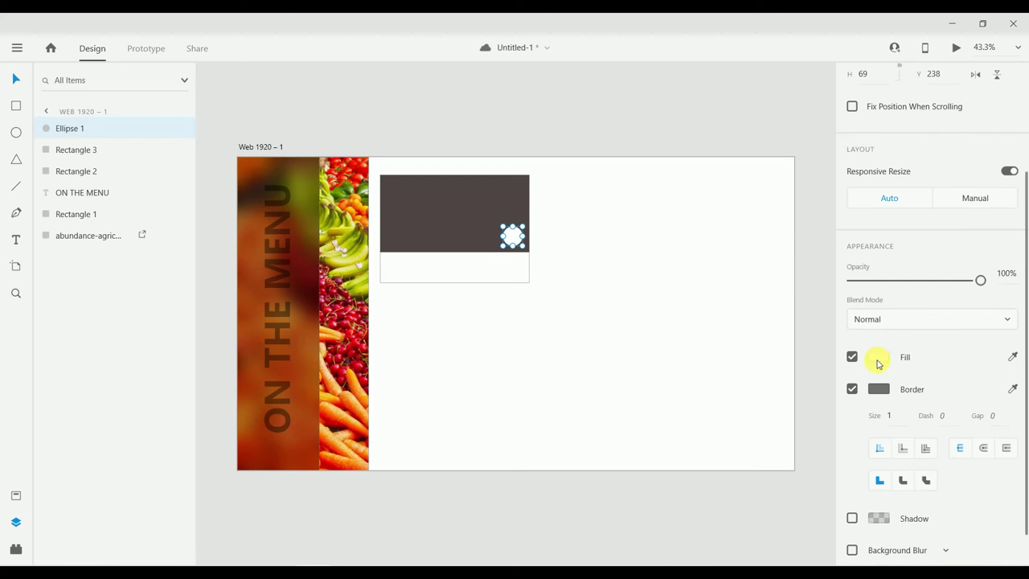
Make the circle's fill transparent with a white size-3 border
click(878, 362)
drag(831, 278, 847, 397)
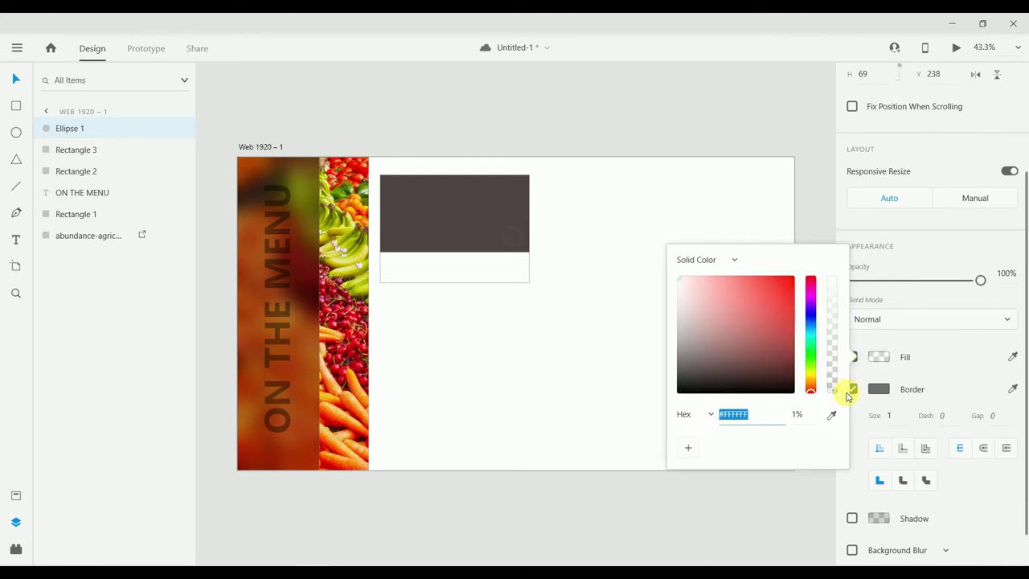
click(886, 416)
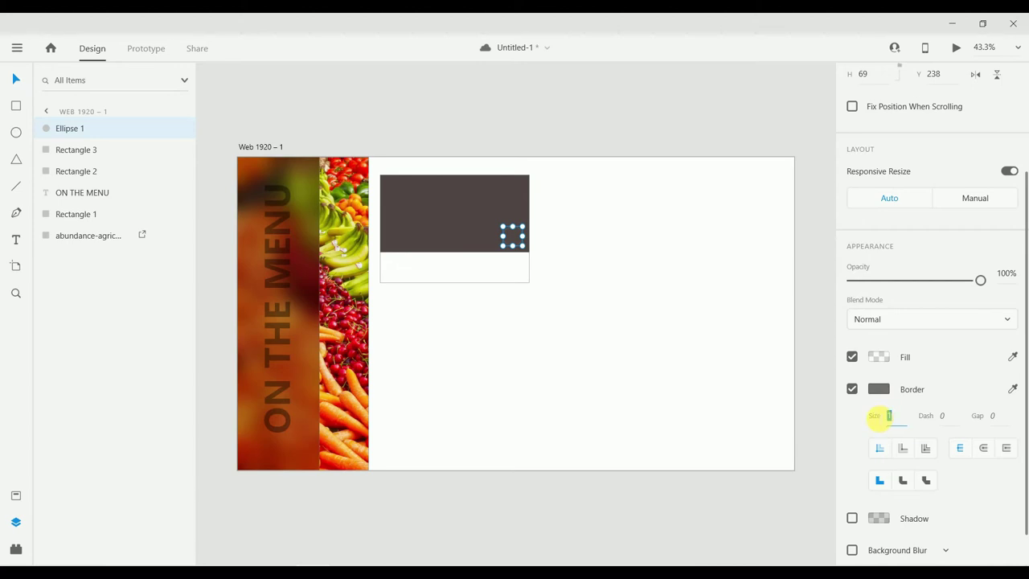
text(3)
click(523, 237)
click(878, 388)
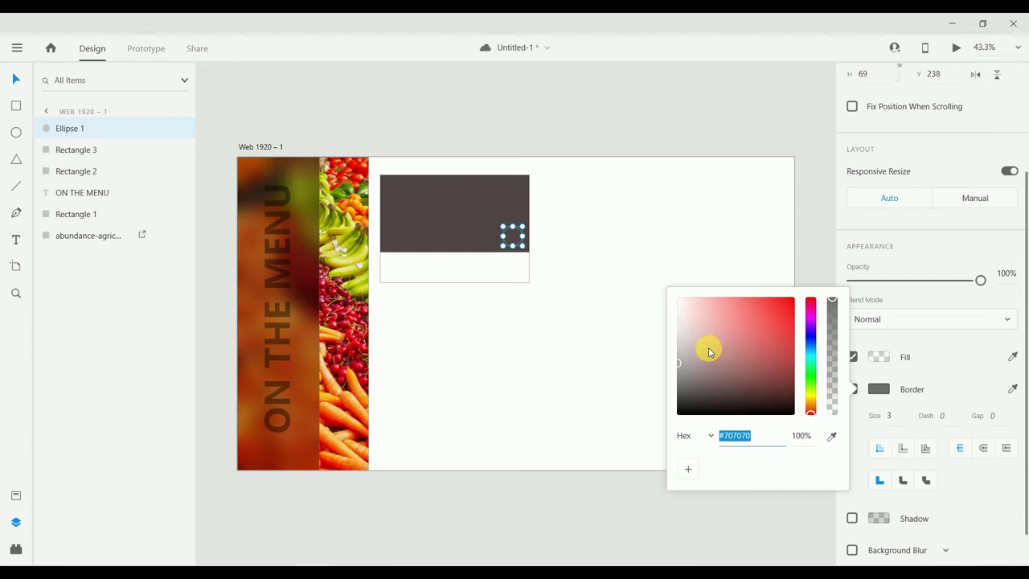
drag(709, 349, 653, 287)
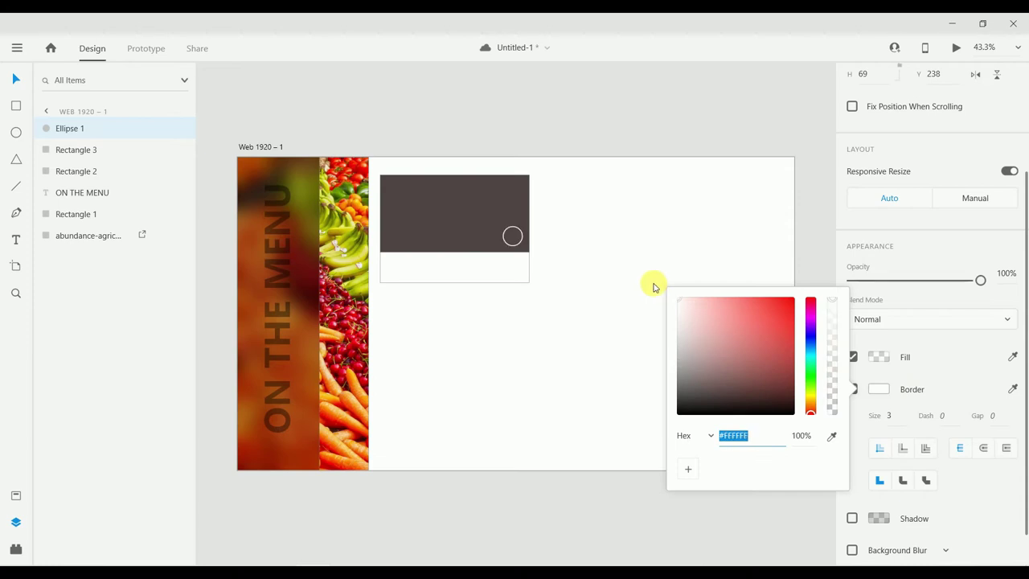
click(15, 160)
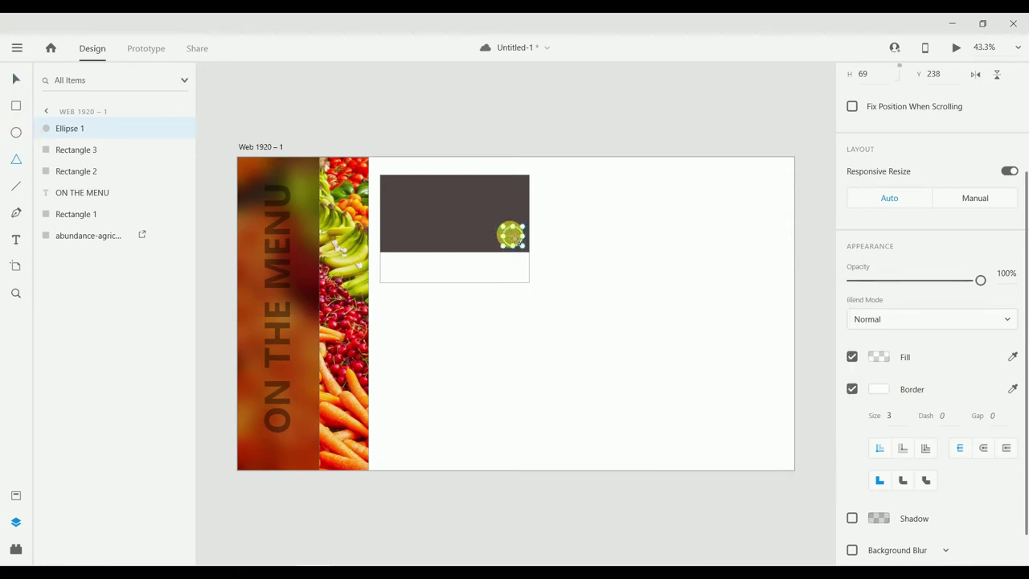
Draw a small polygon inside the circle and reshape it into a heart path
drag(512, 234, 524, 254)
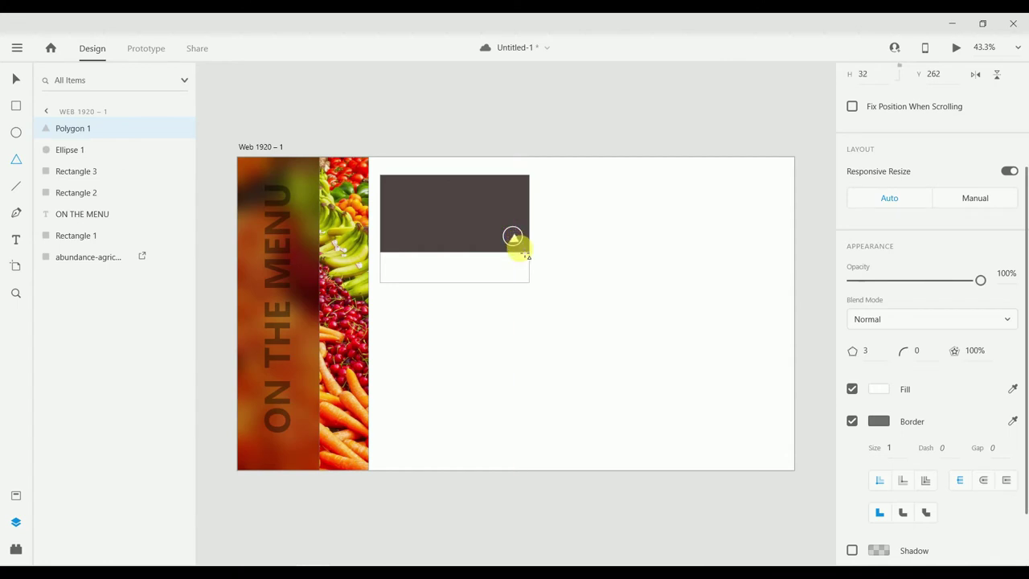
click(864, 352)
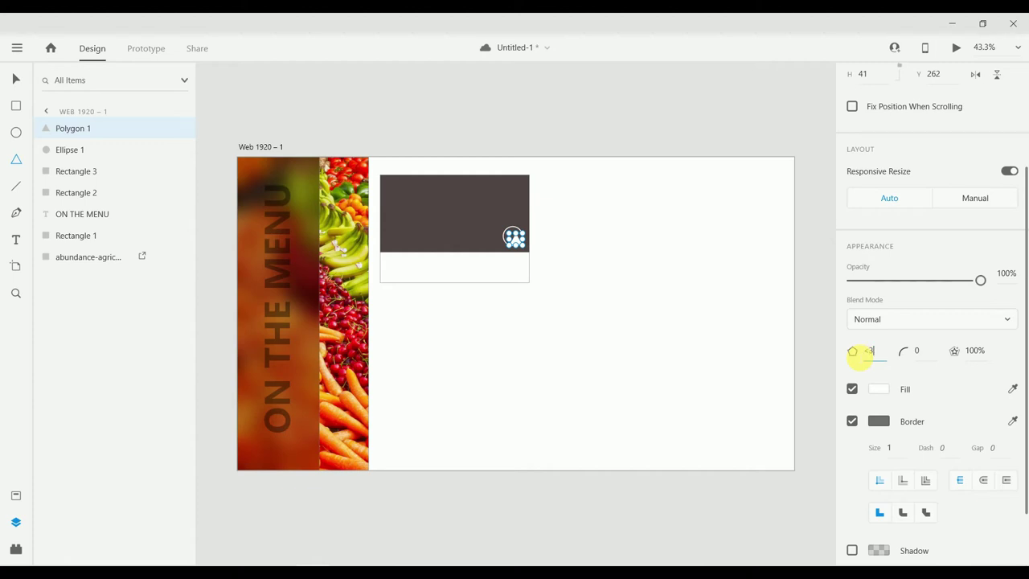
key(ctrl+8)
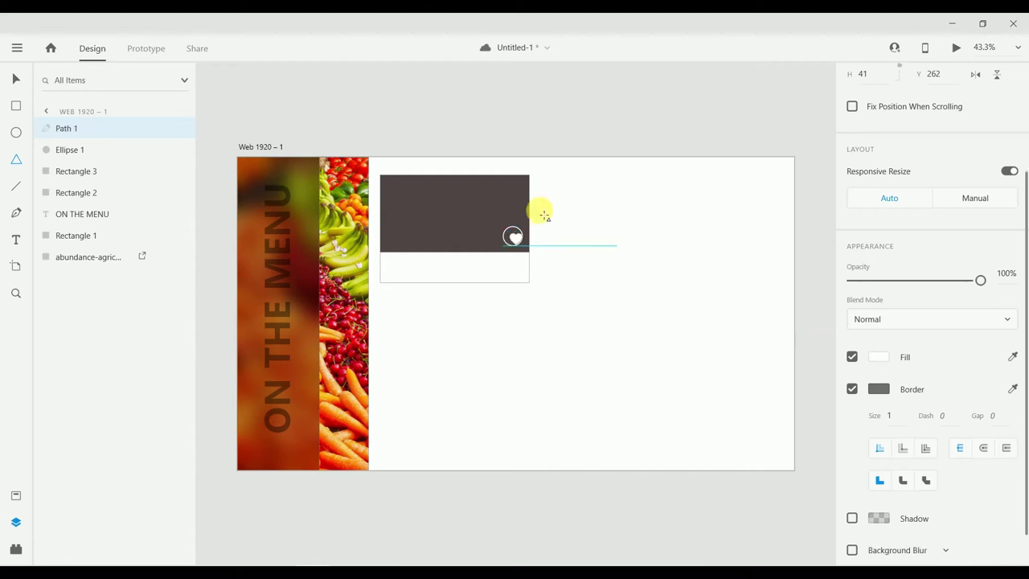
drag(517, 241, 513, 239)
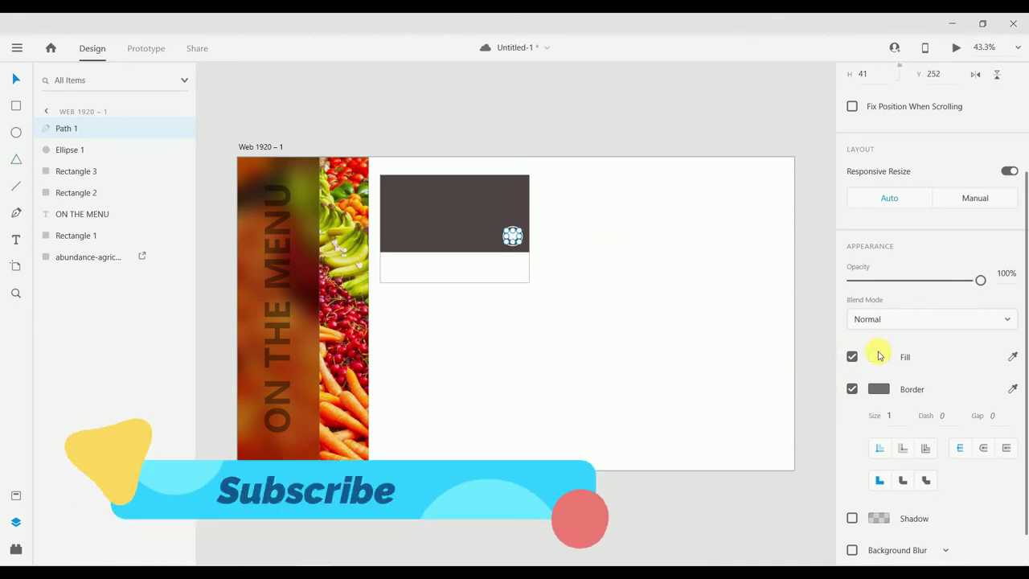
Give the heart a transparent fill and a white size-3 border, centred in the circle
click(879, 356)
drag(833, 328, 848, 400)
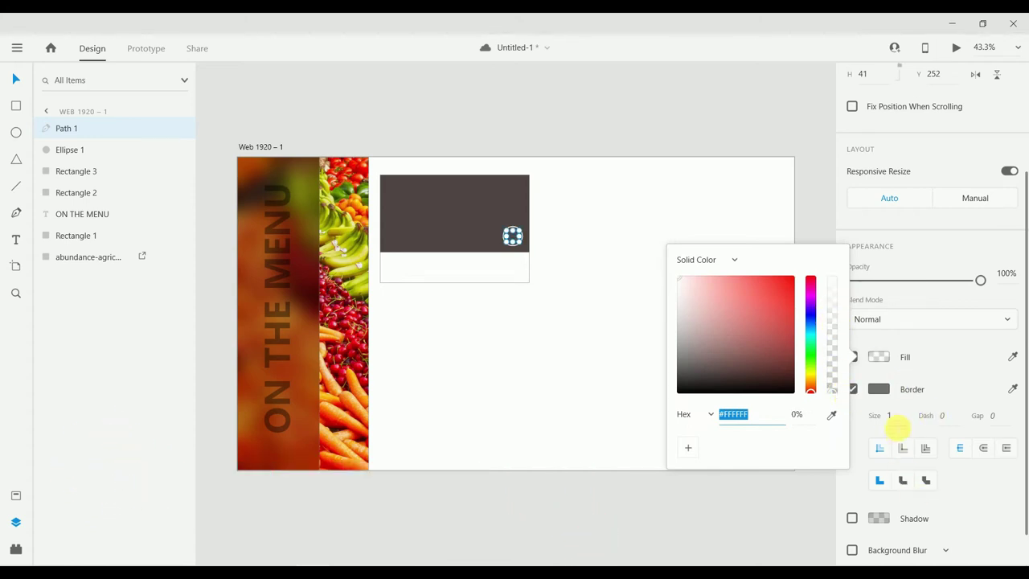
click(872, 389)
click(877, 389)
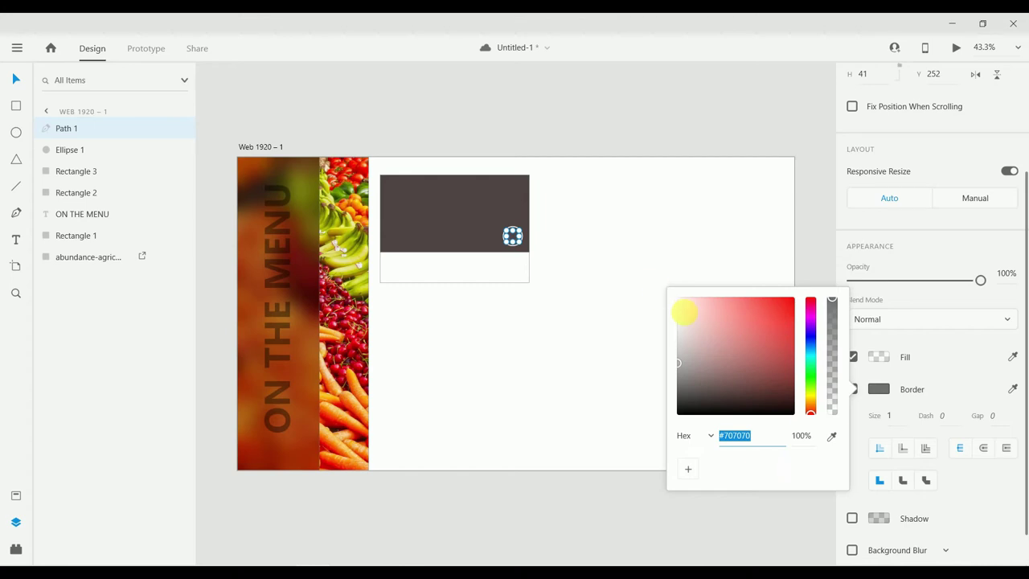
click(889, 416)
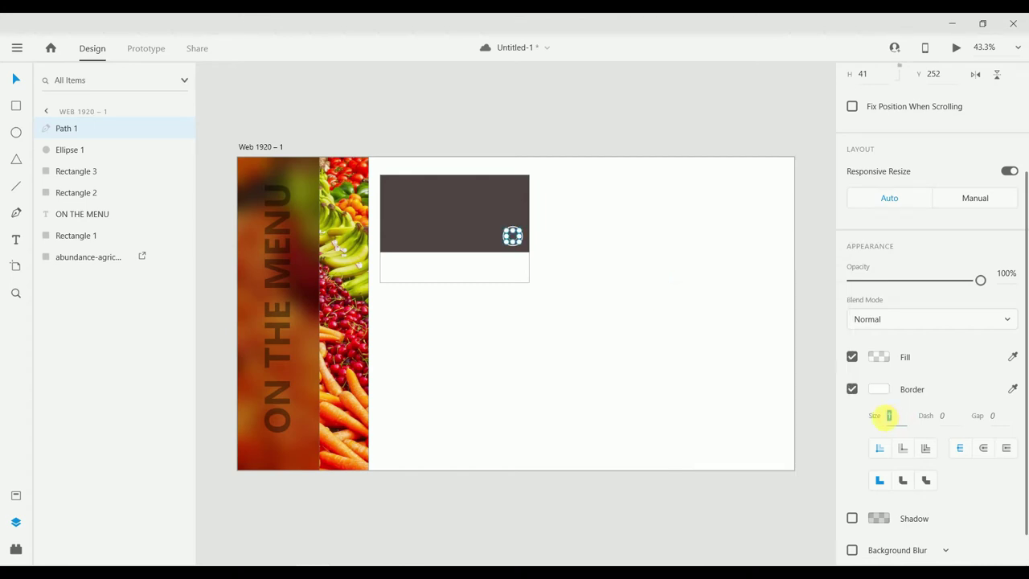
text(3)
click(596, 311)
click(515, 240)
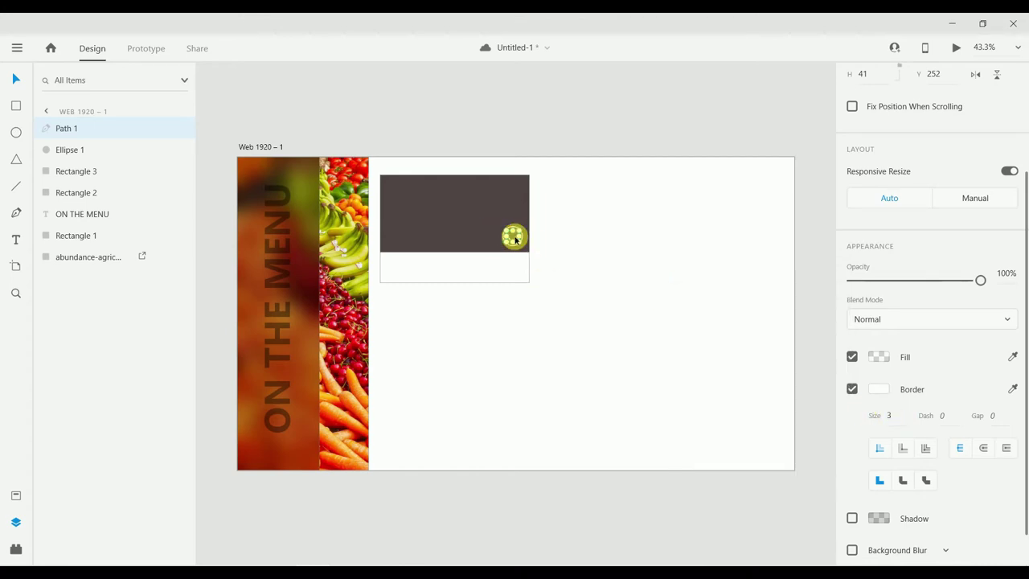
drag(516, 240, 515, 240)
Group the circle and heart and name the group 'love'
click(604, 228)
click(518, 245)
shift+click(512, 236)
key(ctrl+g)
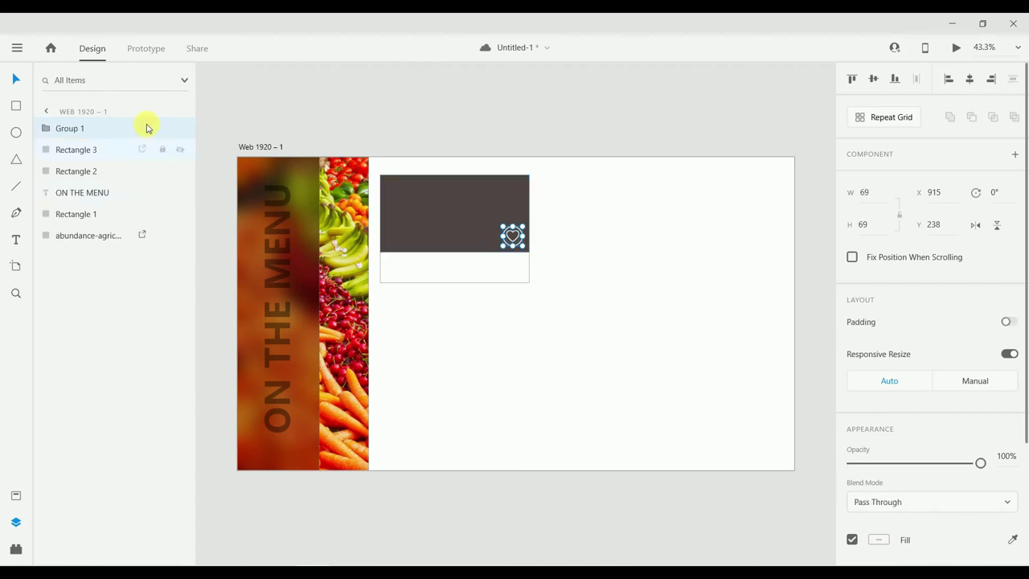
double_click(83, 129)
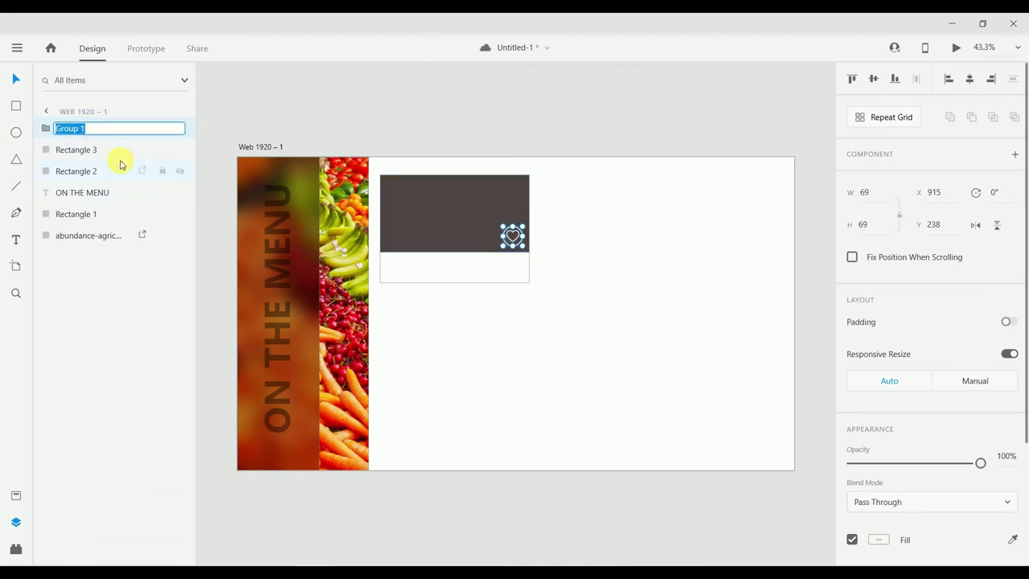
text(love)
key(Return)
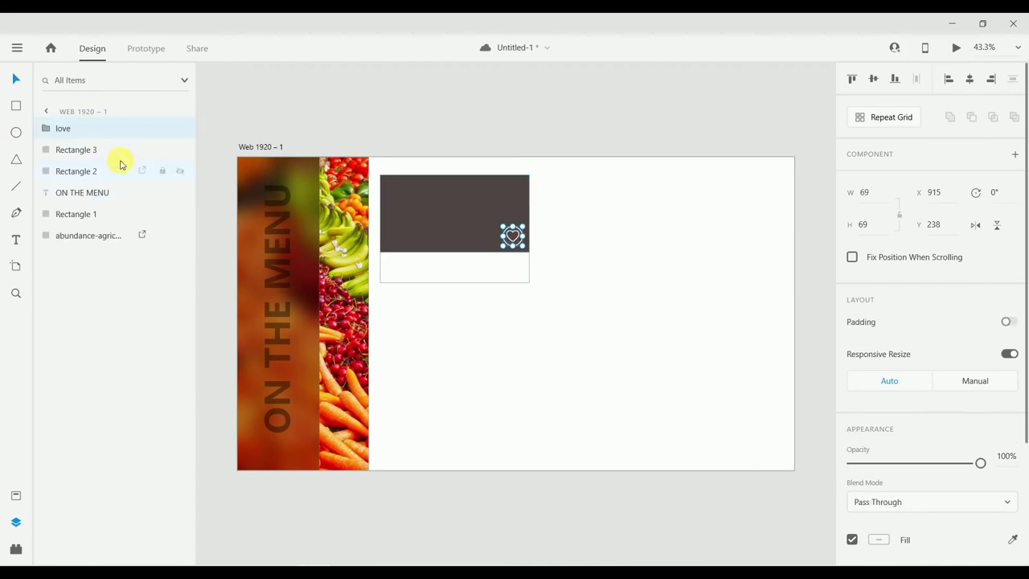
Type 'Food Type' under the dark block and set it to Regular weight
click(599, 238)
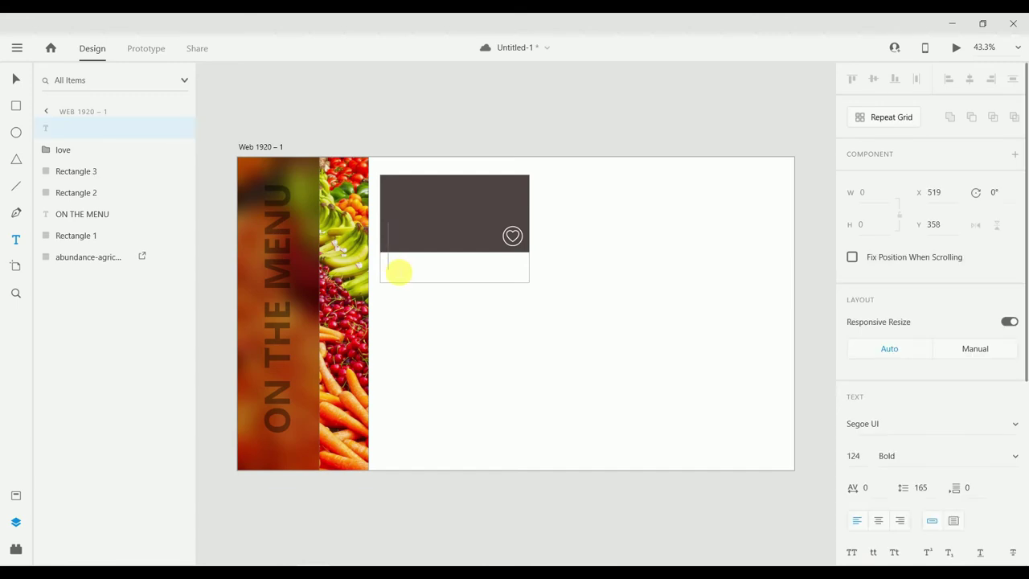
text(Foo)
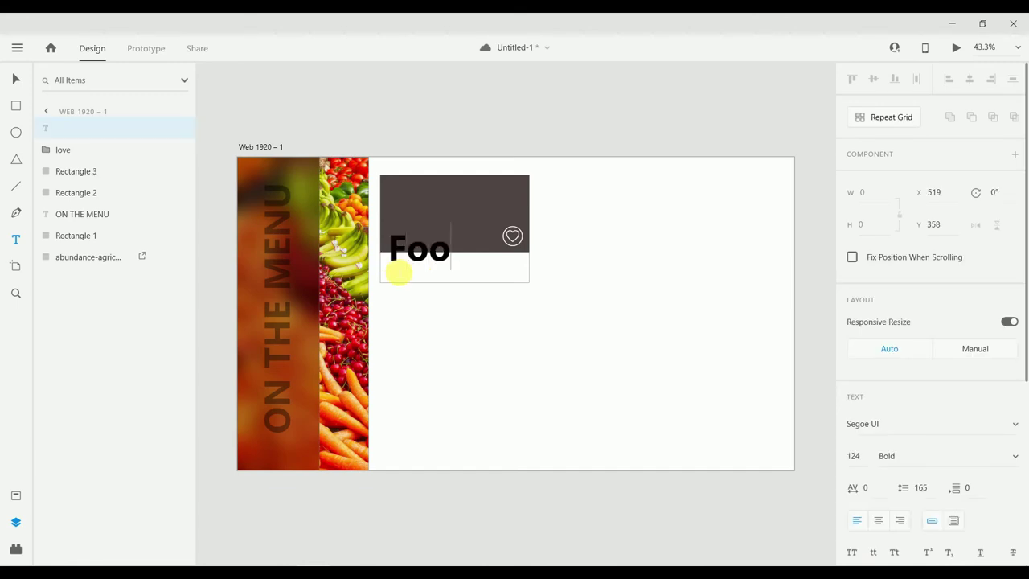
text(d T)
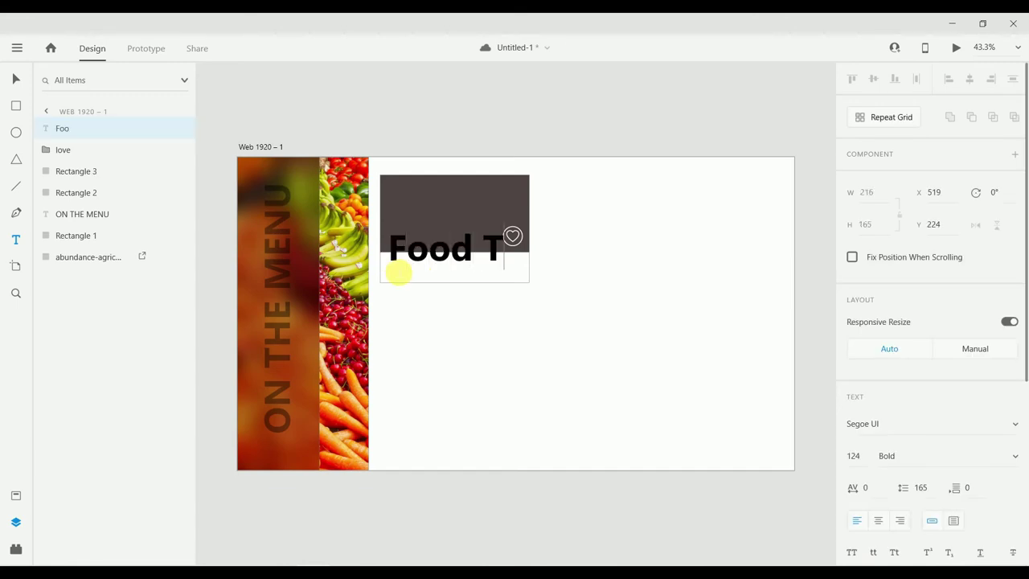
text(ype)
key(Escape)
scroll(1026, 328, down, 3)
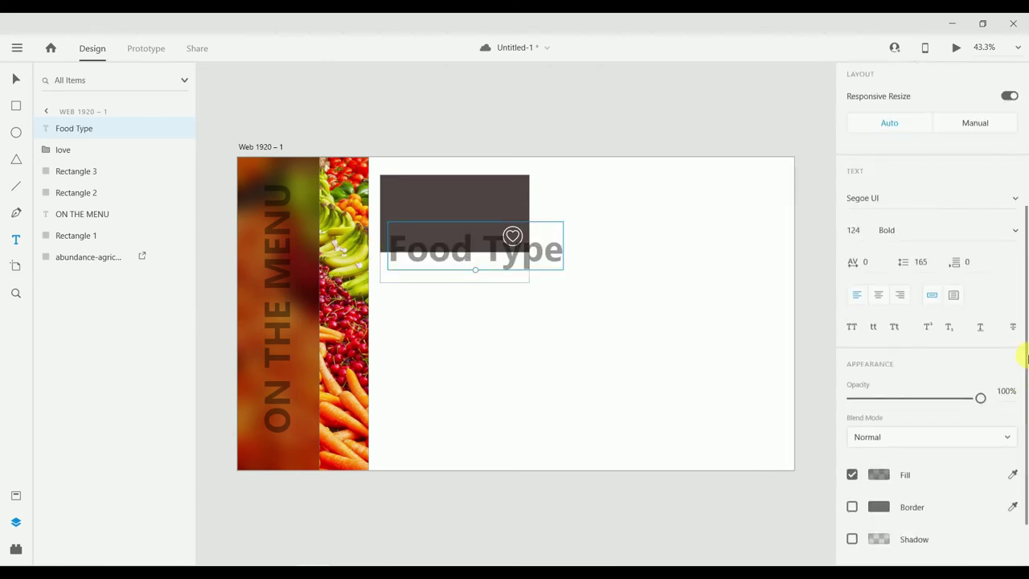
click(1015, 233)
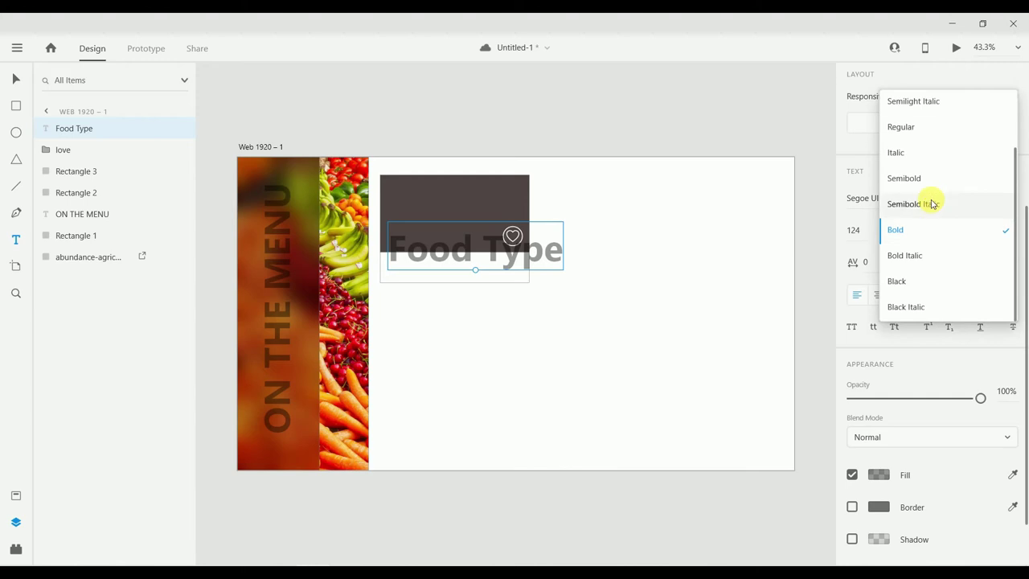
click(926, 128)
Shrink Food Type to size 31 and duplicate it
mouse_move(472, 271)
mouse_down()
mouse_move(471, 243)
mouse_move(434, 272)
mouse_up()
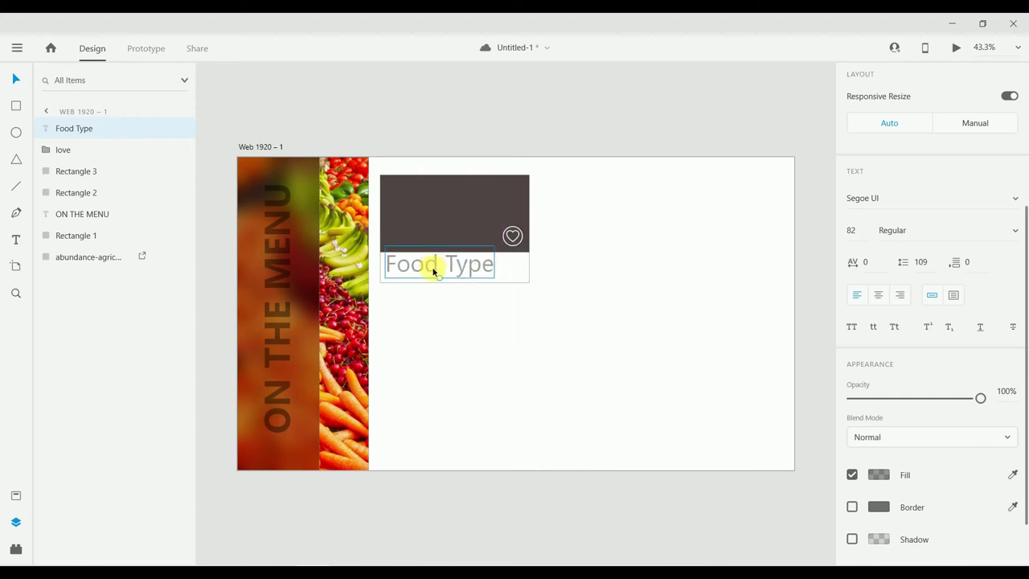
mouse_move(442, 275)
mouse_down()
mouse_move(443, 263)
mouse_move(417, 263)
mouse_up()
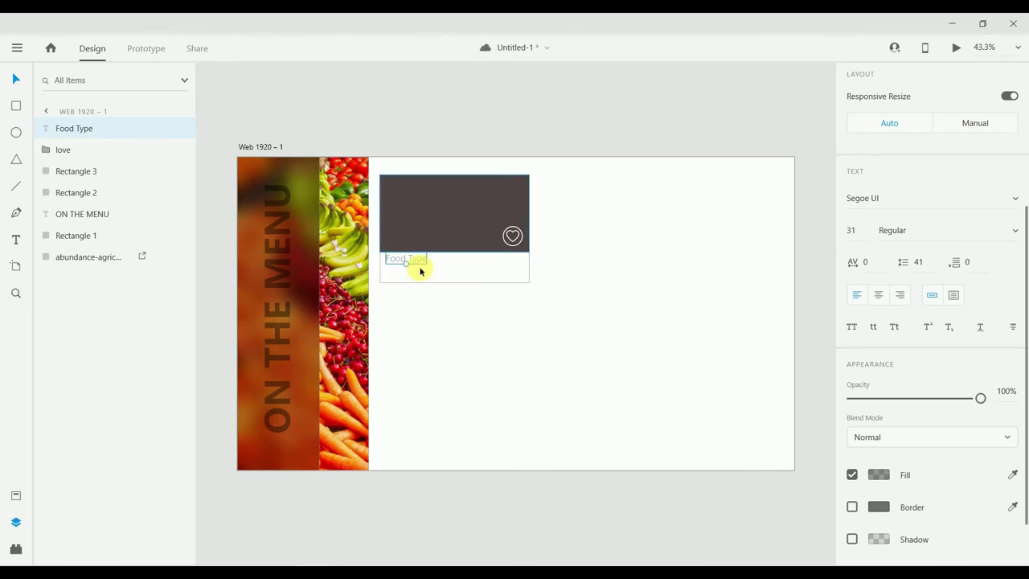
key(ctrl+d)
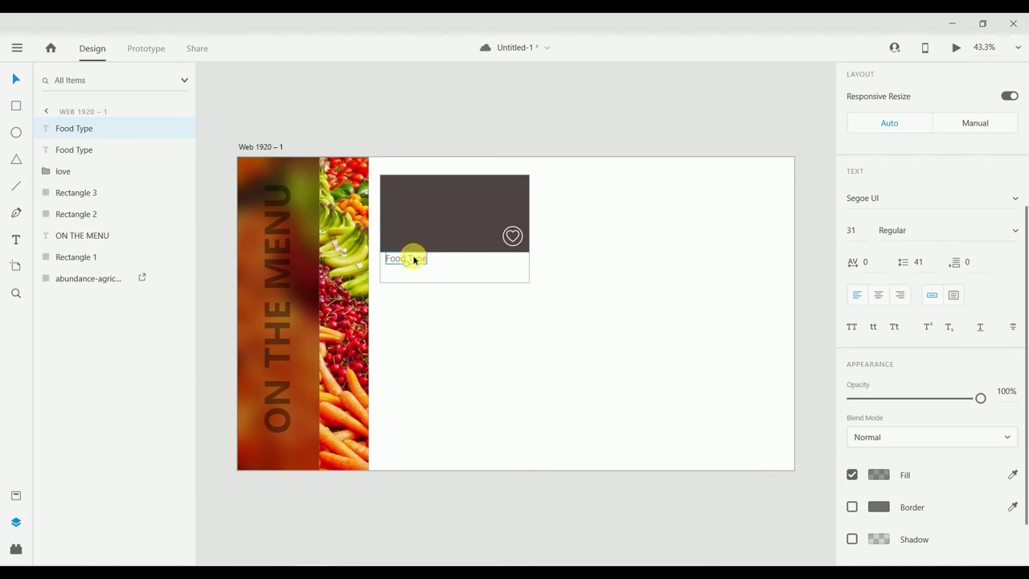
Move the copy below Food Type, retype it as 'DISH', and enlarge it to 44
drag(414, 260, 415, 275)
double_click(414, 275)
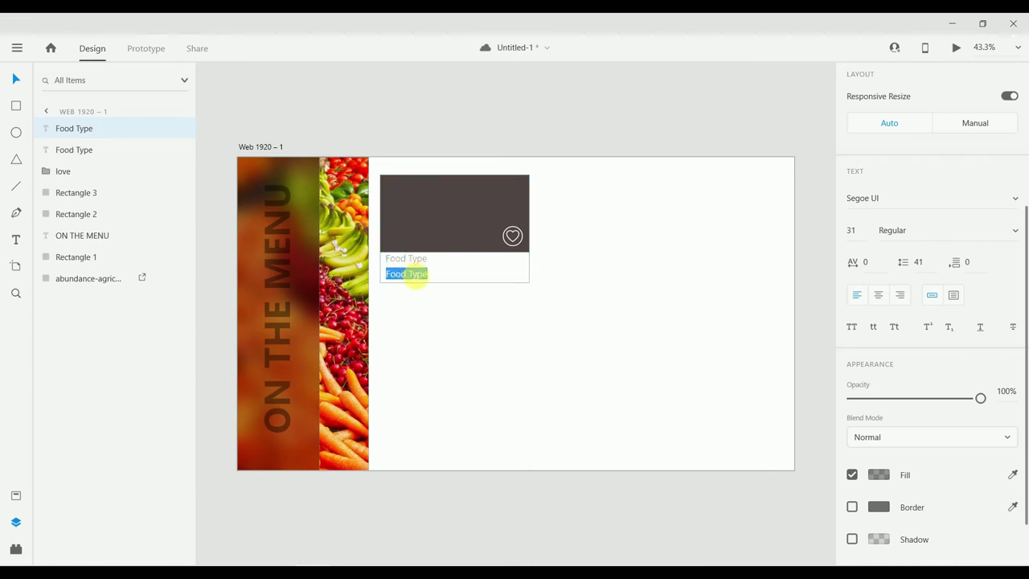
text(Dis)
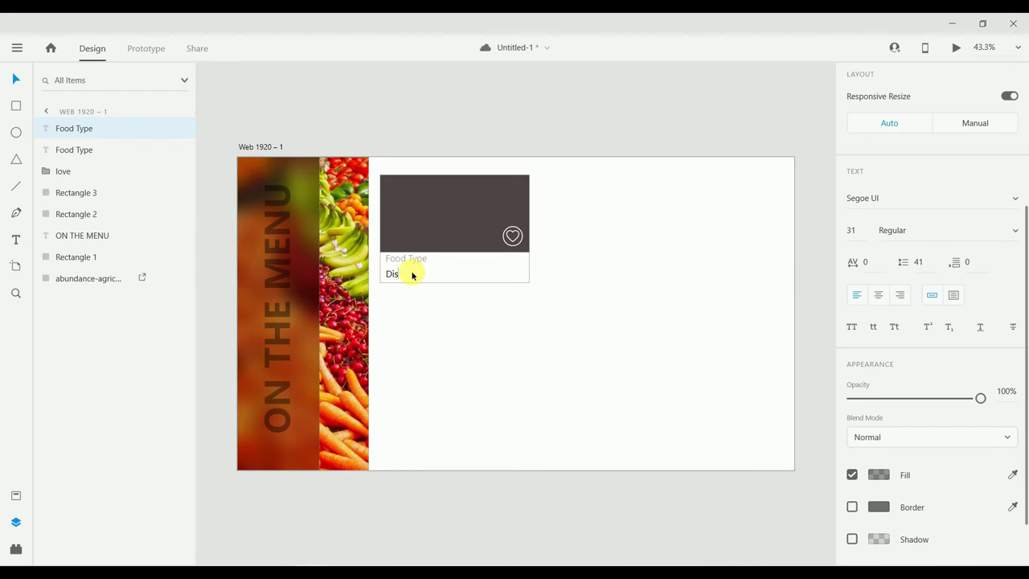
key(BackSpace)
key(BackSpace)
text(IS)
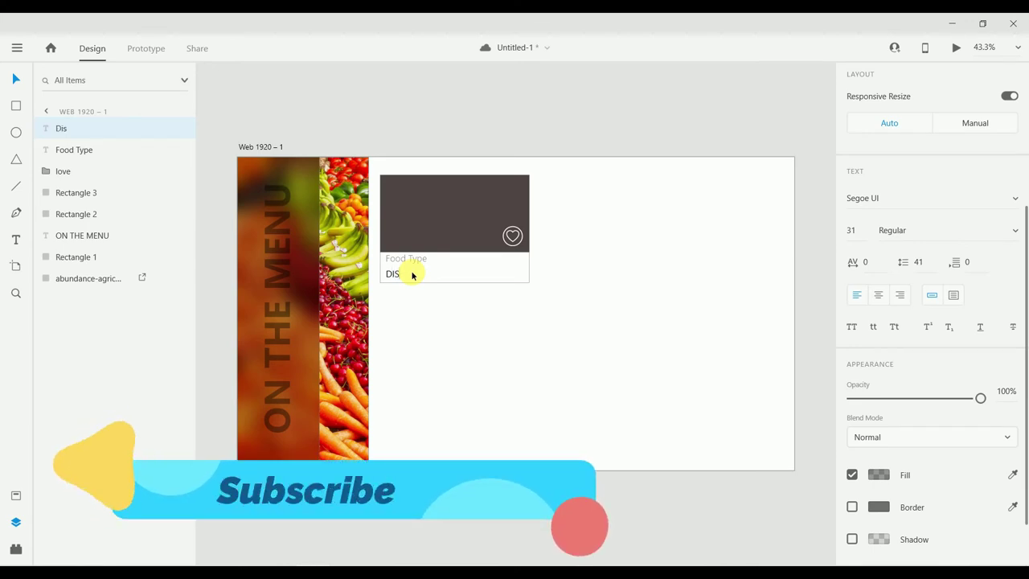
text(H)
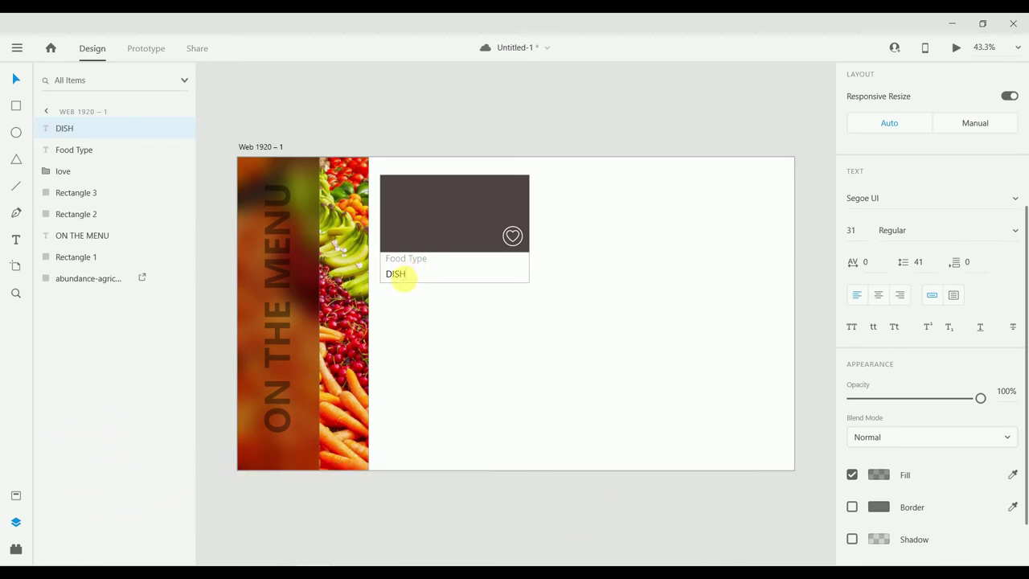
double_click(400, 273)
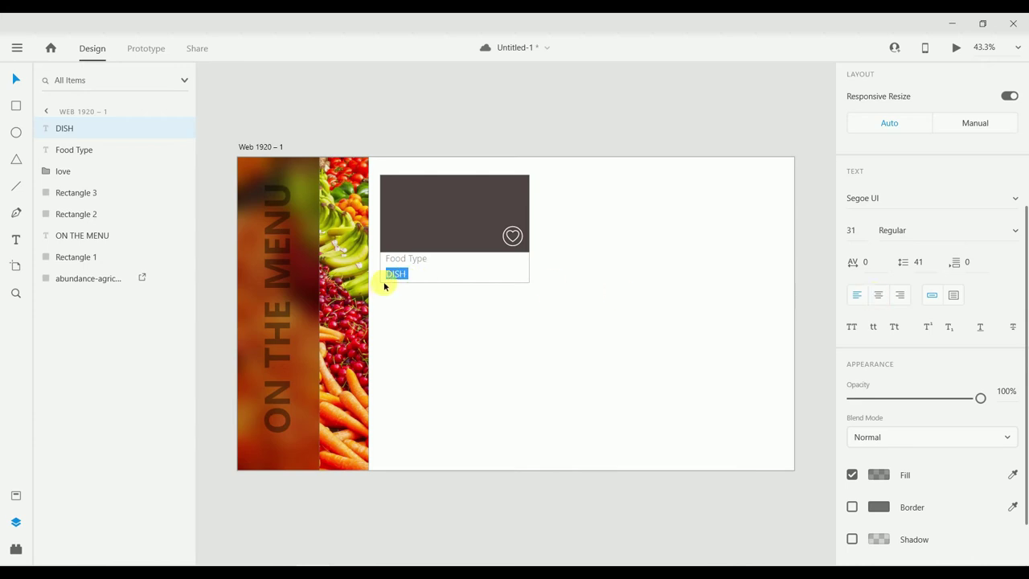
click(423, 276)
double_click(401, 276)
mouse_move(399, 280)
mouse_down()
mouse_move(399, 289)
mouse_move(400, 275)
mouse_up()
Make DISH Semibold with a black #000000 fill at 100% opacity
scroll(968, 359, down, 2)
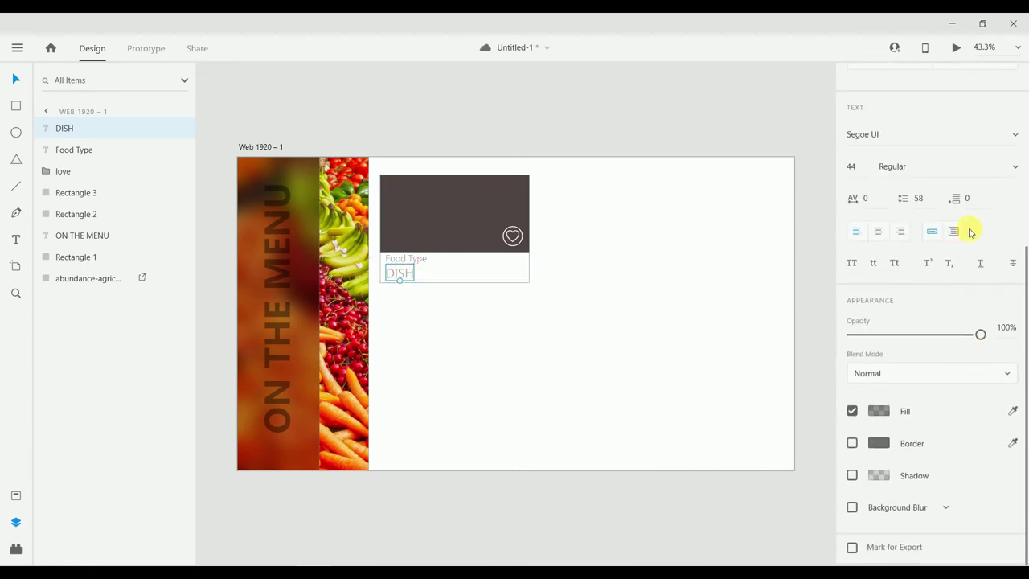
click(1010, 166)
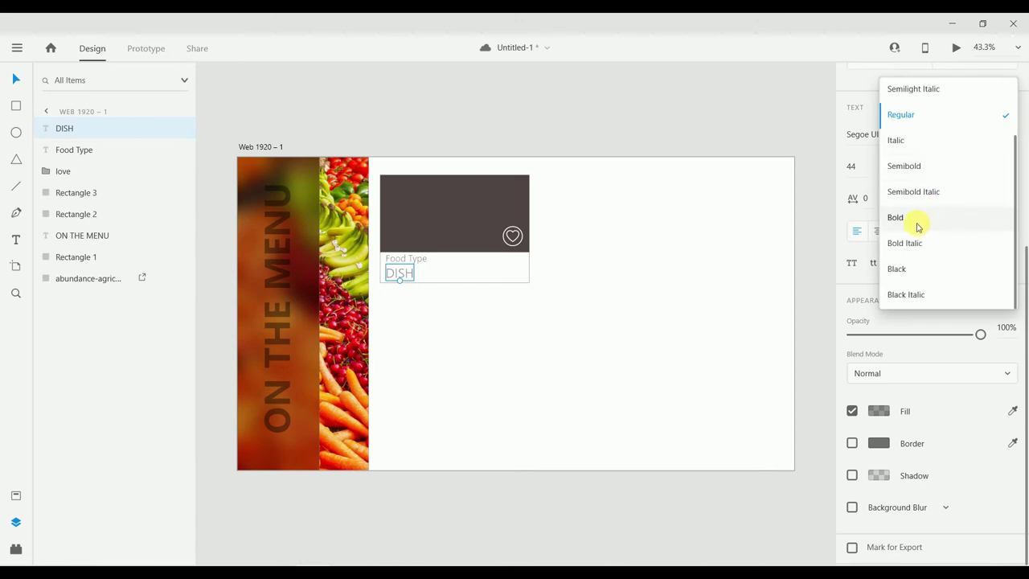
click(915, 177)
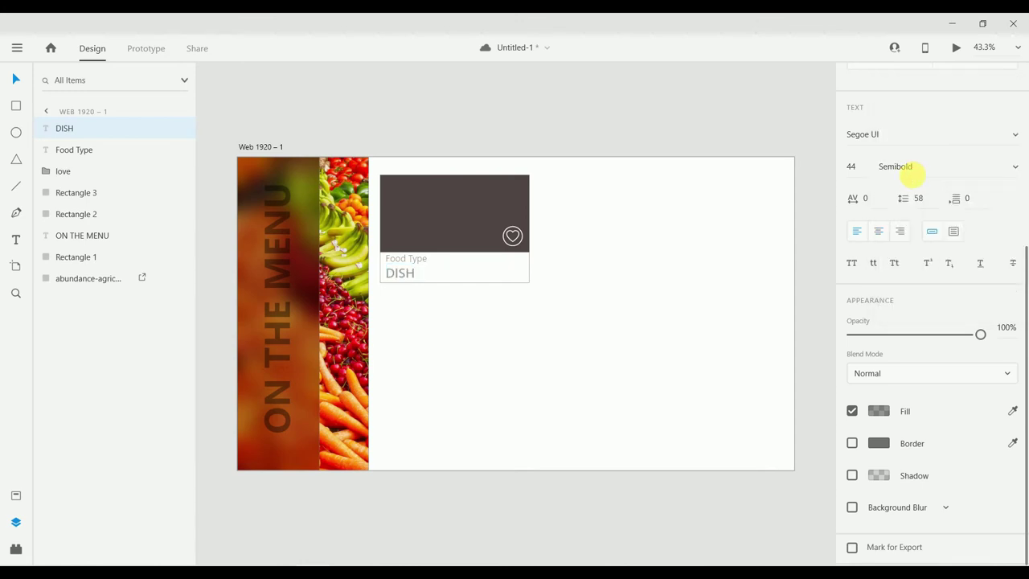
click(879, 410)
drag(760, 378, 802, 447)
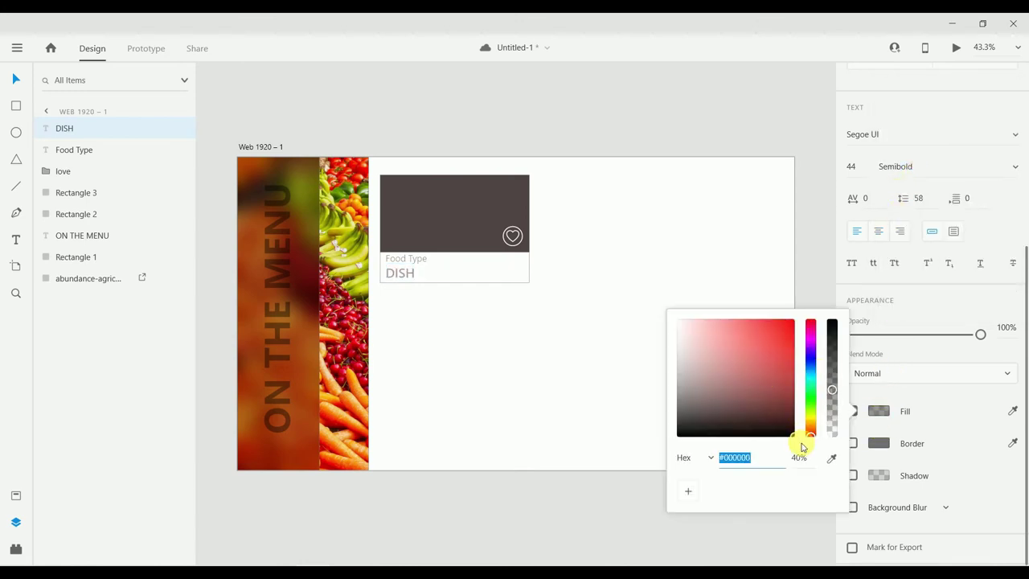
click(879, 410)
click(879, 411)
drag(832, 390, 832, 320)
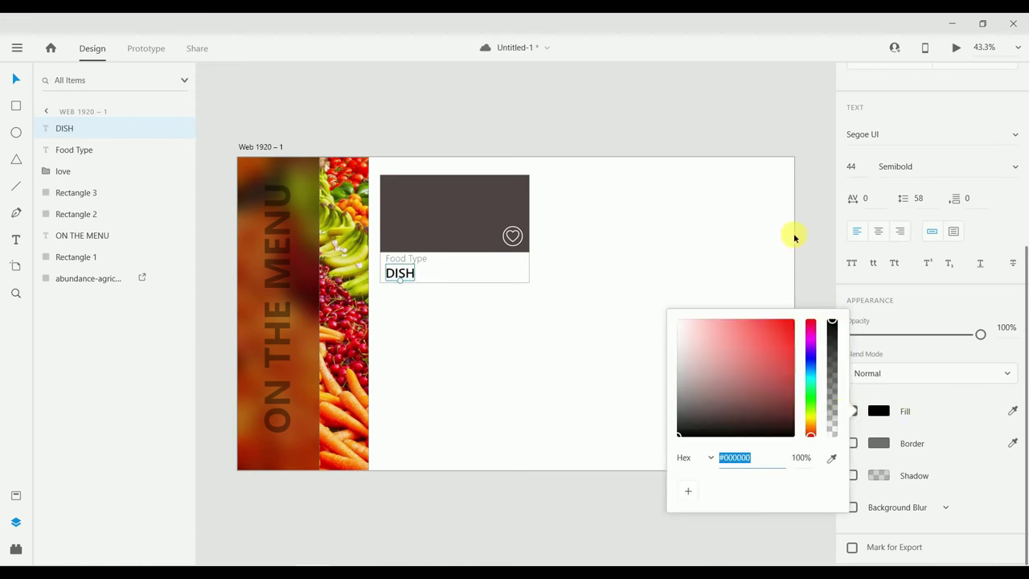
click(808, 258)
click(406, 273)
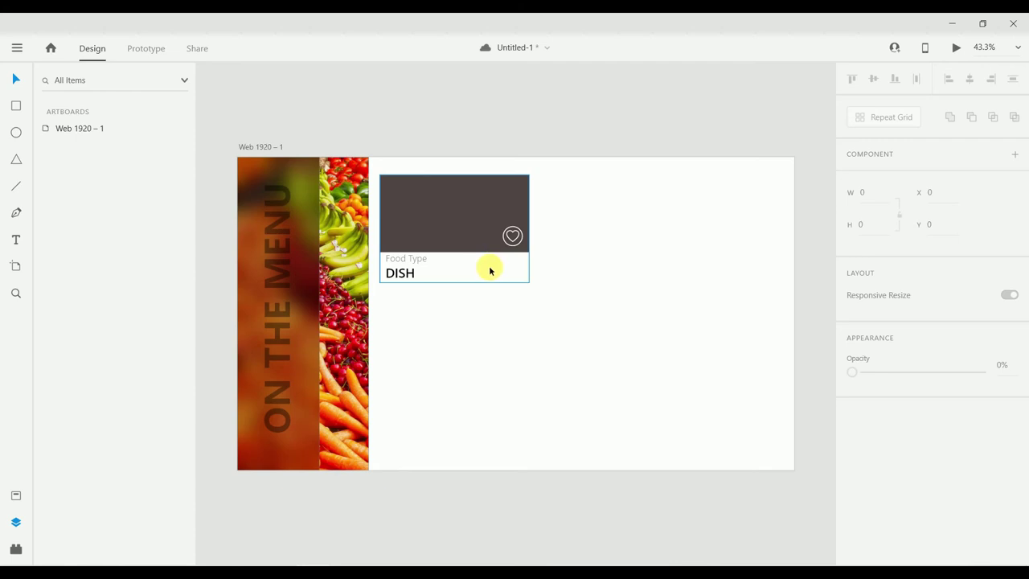
Save, then add a 'Rating' text label on the card and shrink it to label size
key(ctrl+s)
key(t)
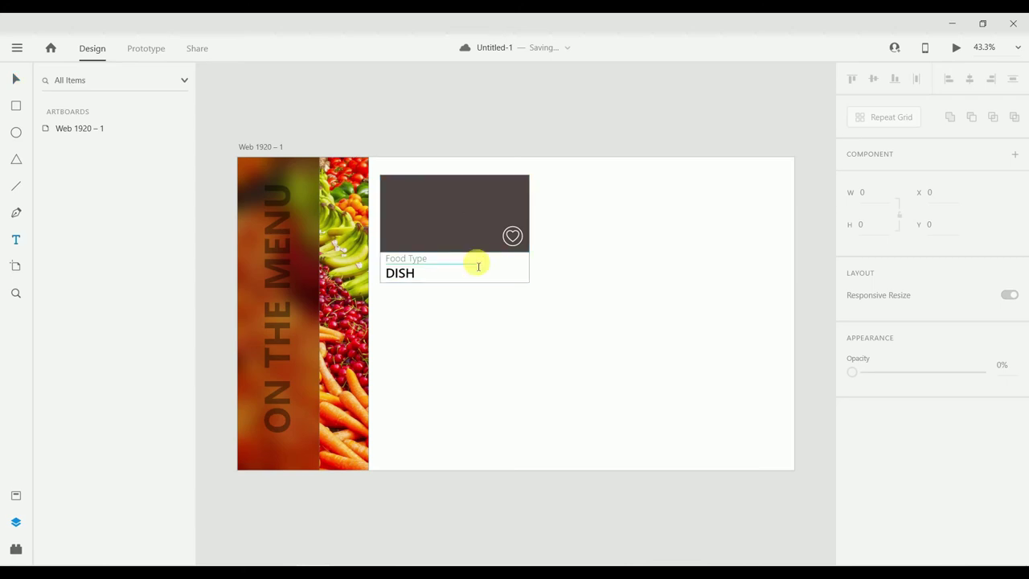
click(482, 272)
text(Ratting)
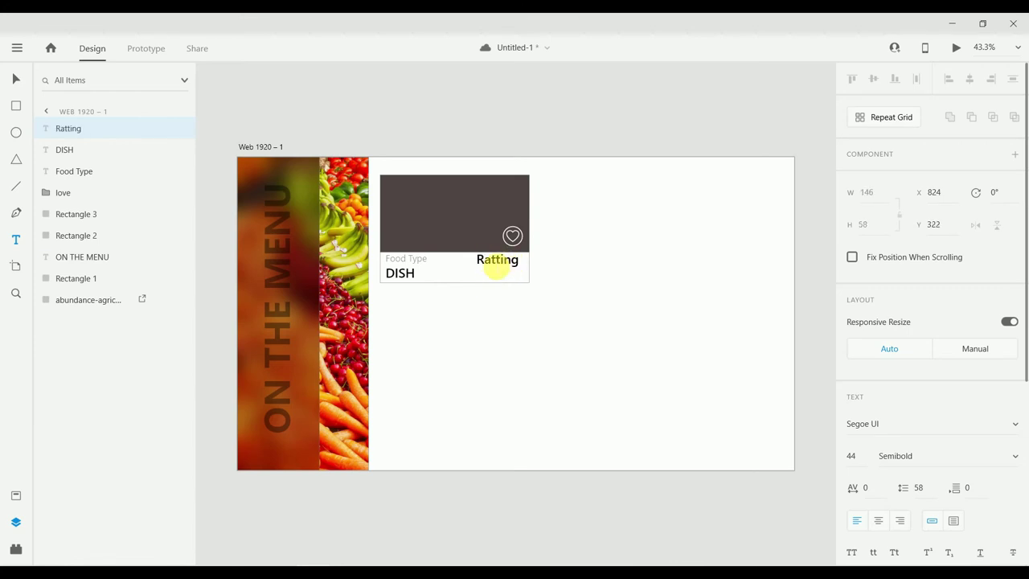
click(500, 262)
key(BackSpace)
key(Escape)
drag(500, 272, 499, 267)
Make Rating Regular weight with a grey fill
scroll(981, 402, down, 3)
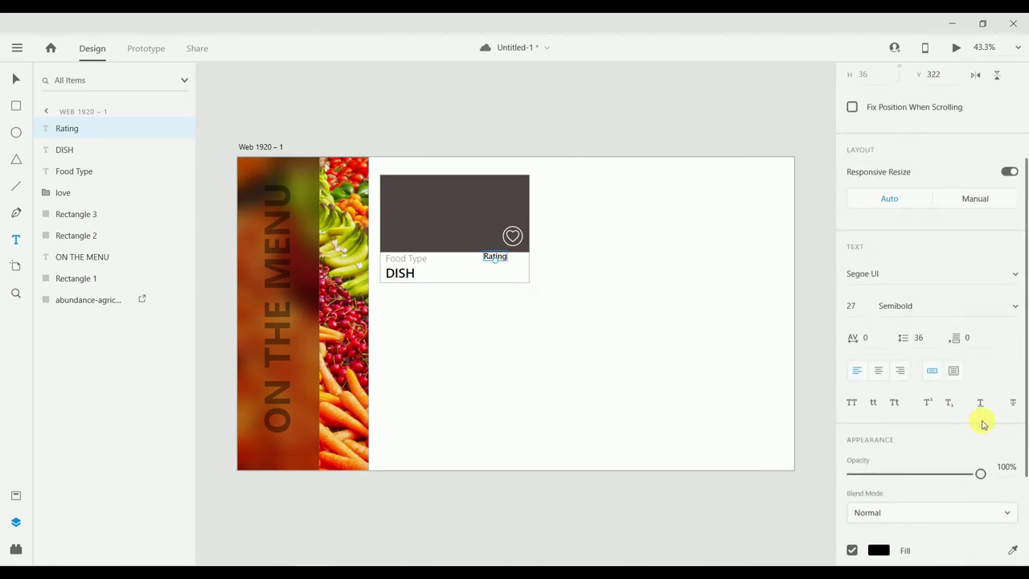
click(1011, 305)
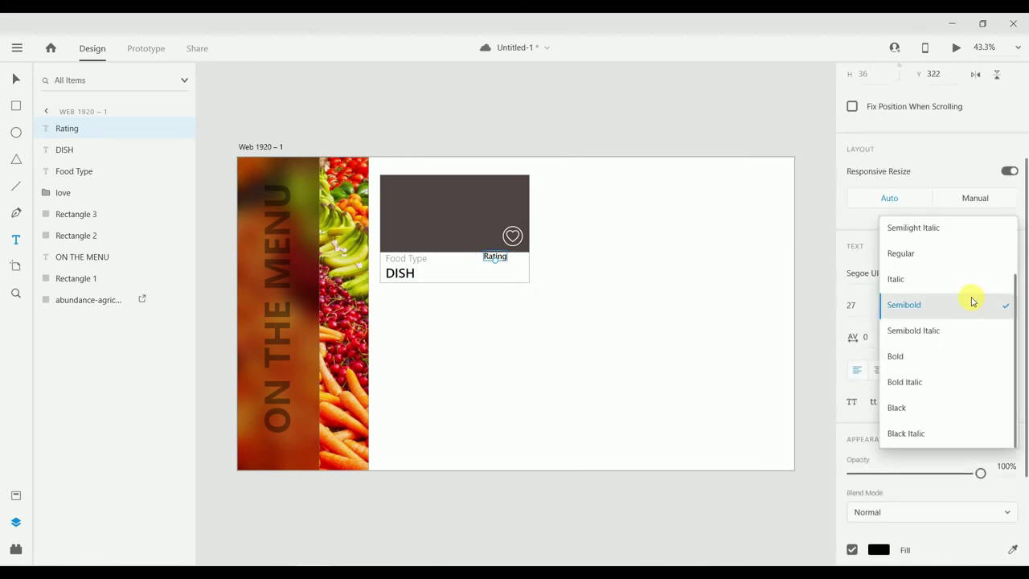
click(913, 256)
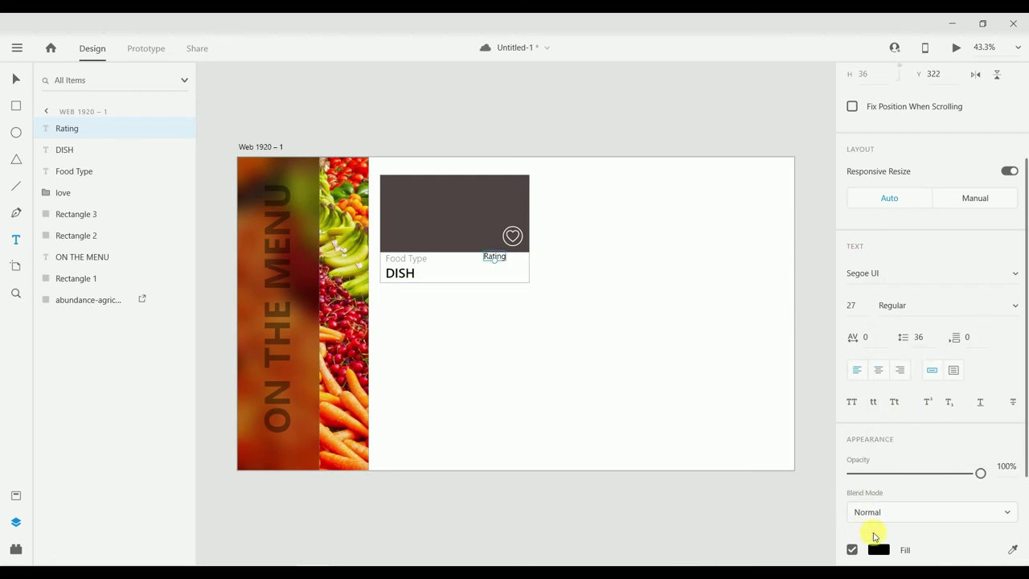
scroll(875, 536, down, 1)
click(878, 474)
drag(687, 443, 680, 417)
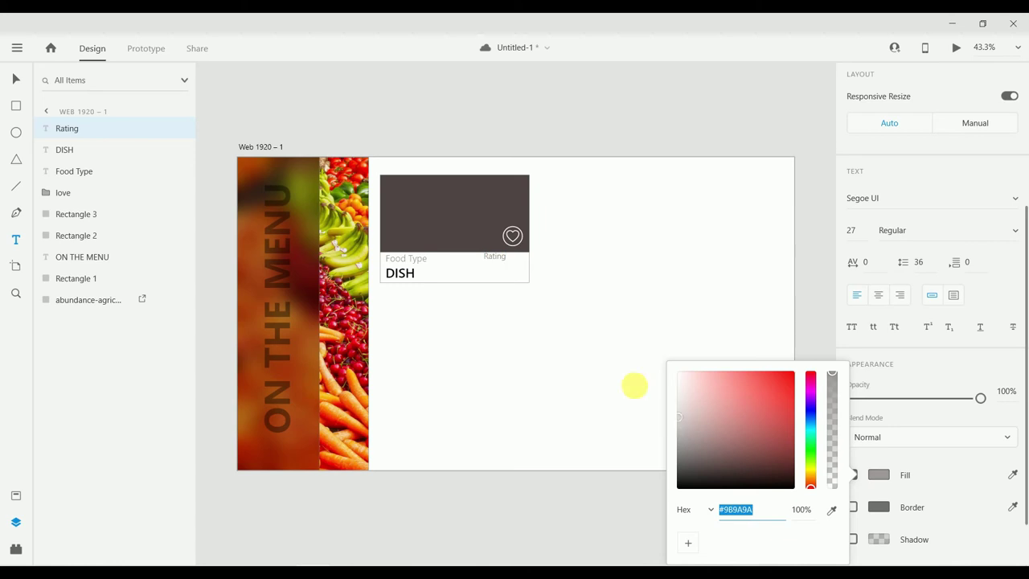
click(498, 262)
click(499, 266)
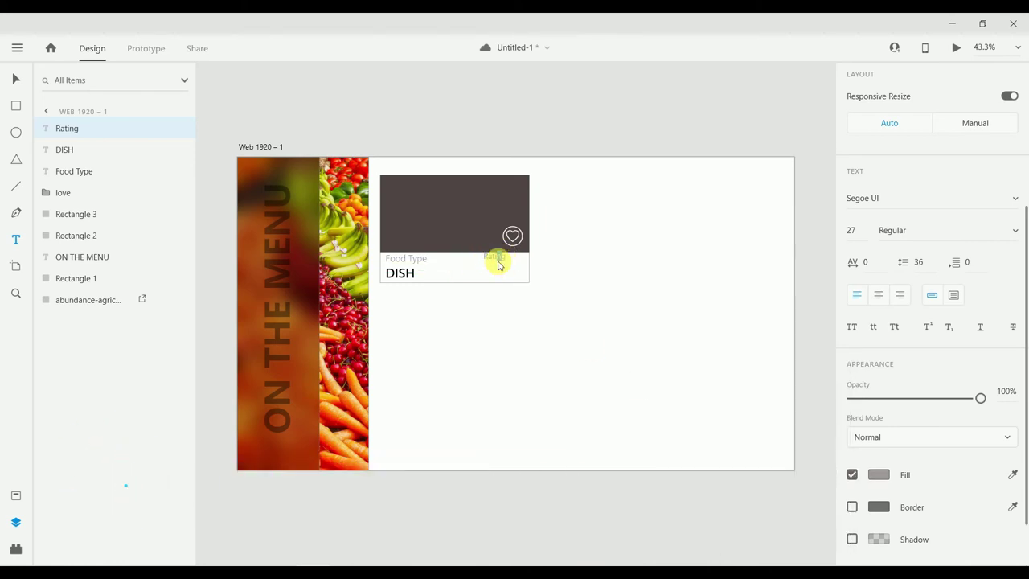
Move Rating to the card's right side, level with Food Type
double_click(501, 259)
drag(500, 259, 506, 263)
double_click(507, 265)
drag(507, 264, 506, 262)
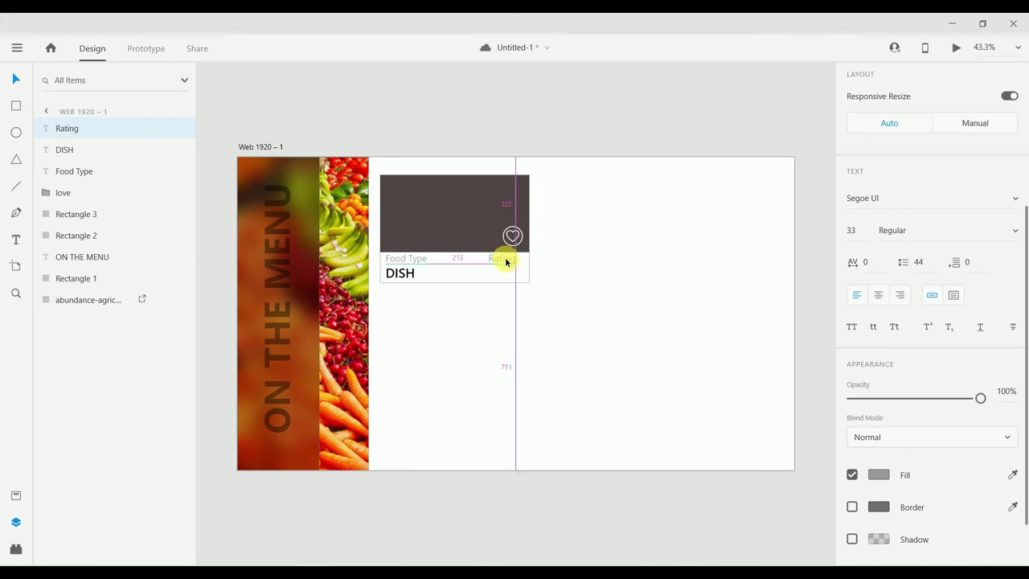
click(15, 159)
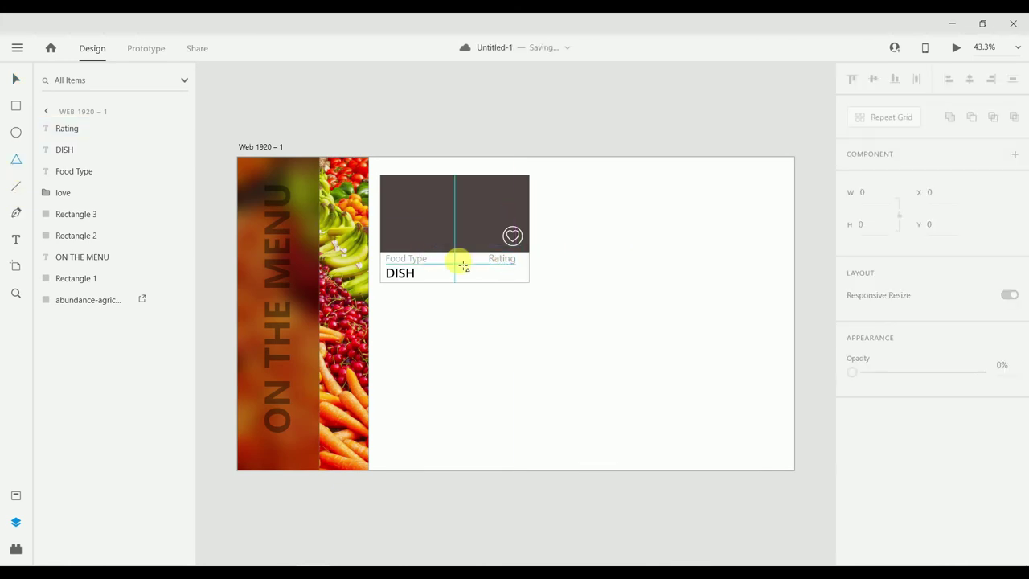
Draw a small five-point star polygon (57% ratio) with a near-black fill beside the Rating label
drag(471, 258, 484, 268)
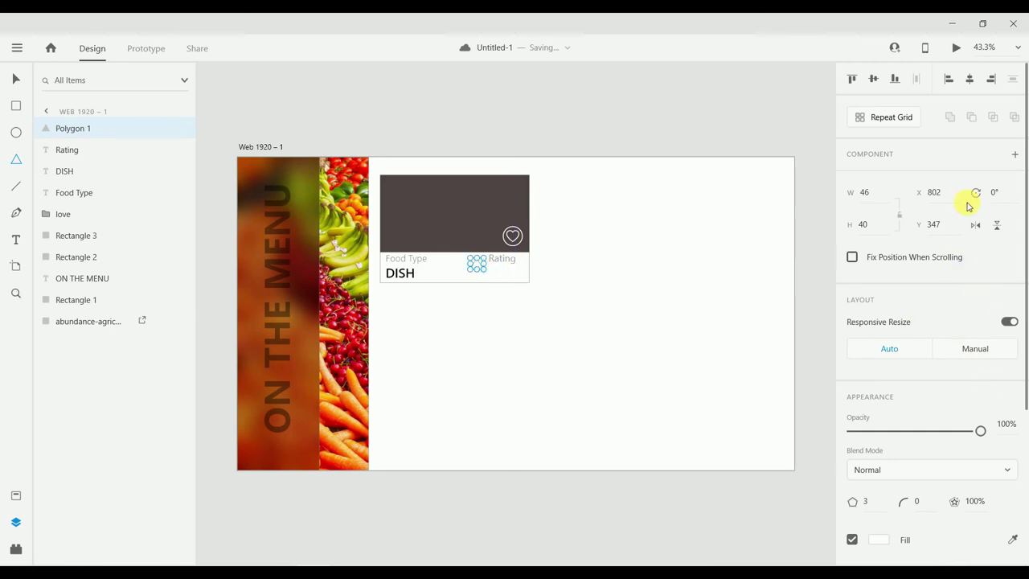
scroll(988, 290, down, 4)
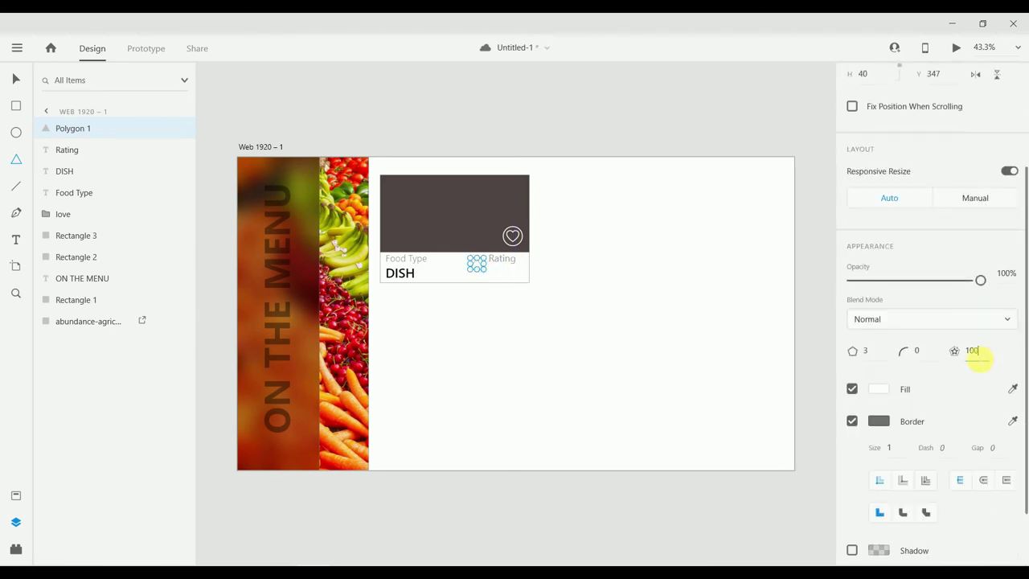
text(57)
key(Return)
key(Return)
click(875, 390)
drag(762, 391, 795, 421)
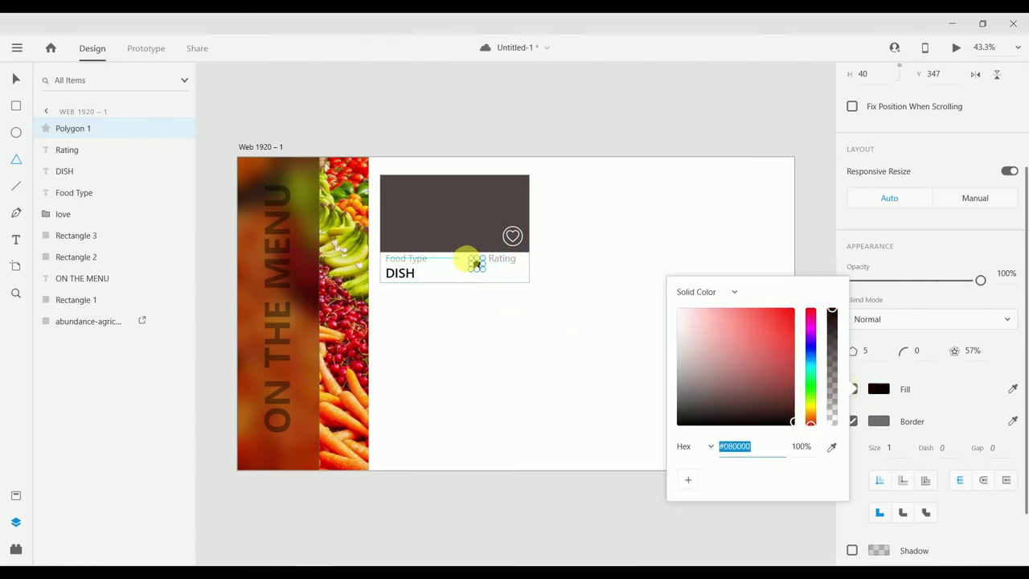
Position the black star just left of the Rating caption and deselect it
text(v)
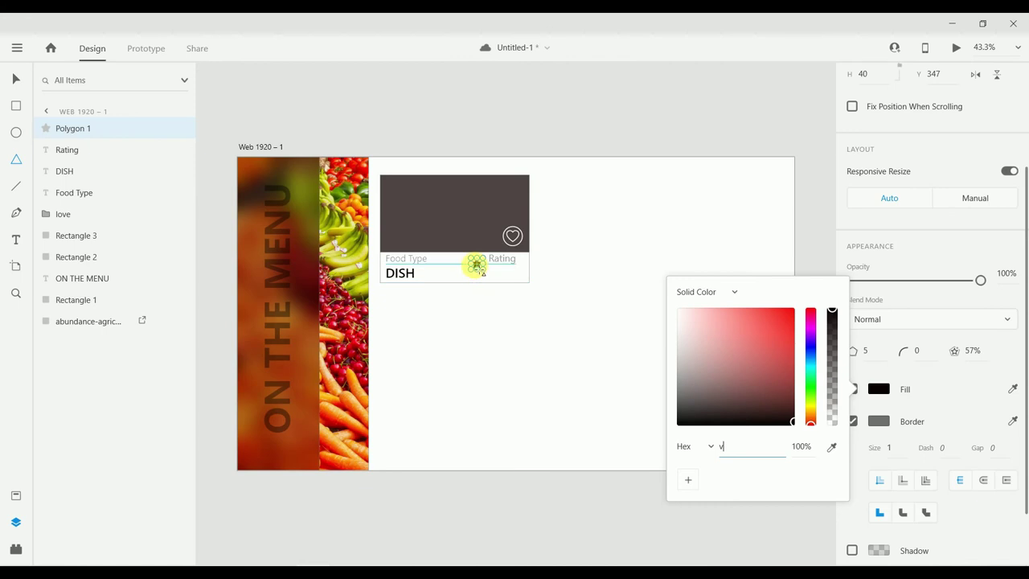
click(785, 142)
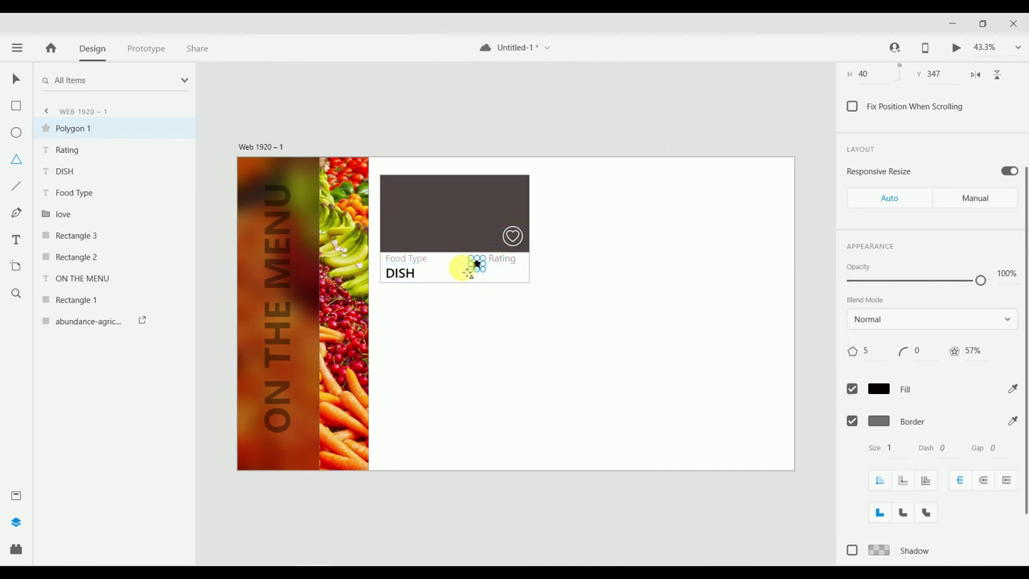
key(v)
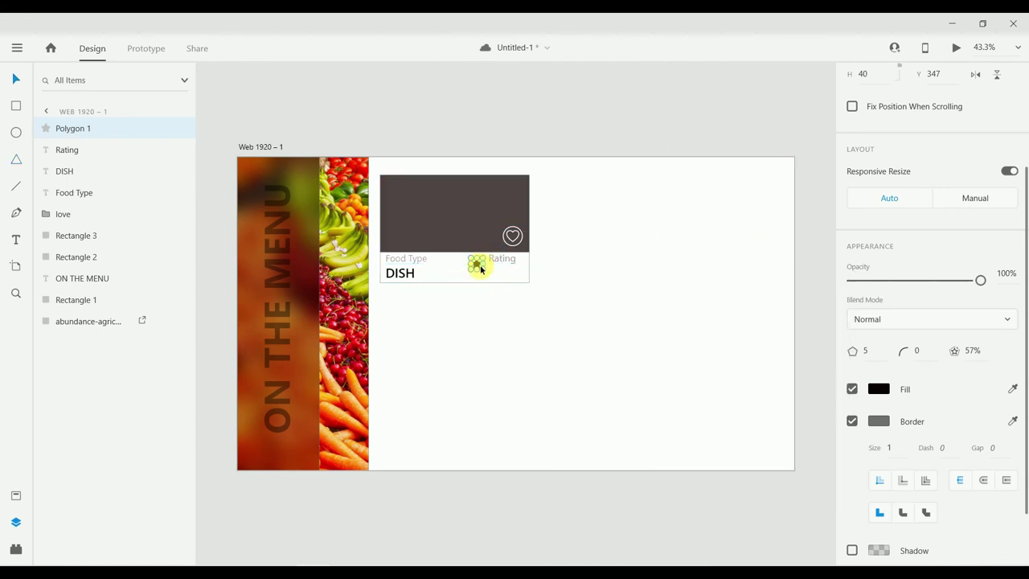
drag(478, 269, 480, 262)
click(660, 232)
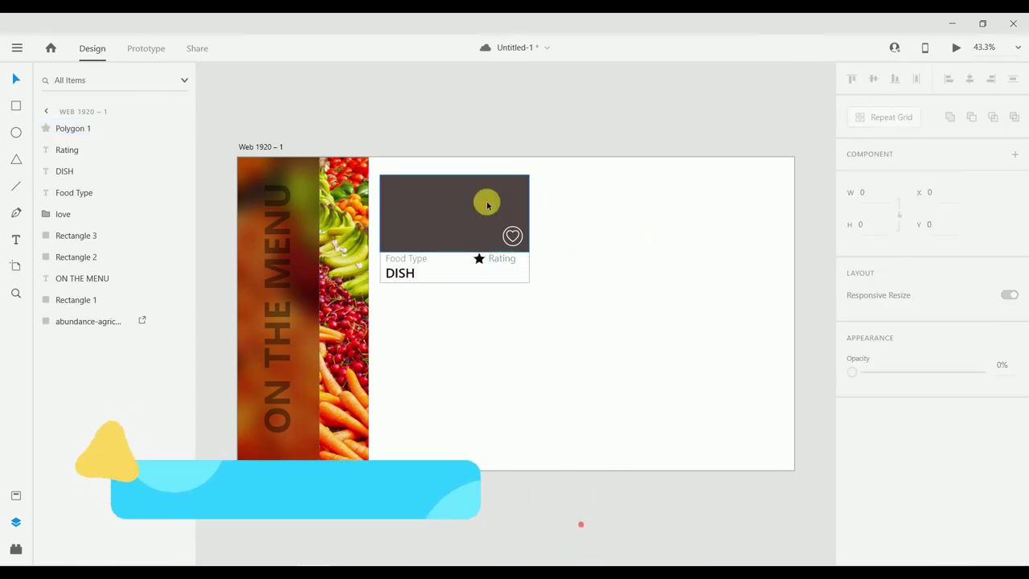
Select every card part: image area, heart, lower rectangle, Food Type, DISH, Rating labels and star
shift+click(472, 233)
shift+click(450, 285)
shift+click(411, 259)
shift+click(409, 275)
shift+click(503, 258)
shift+click(479, 258)
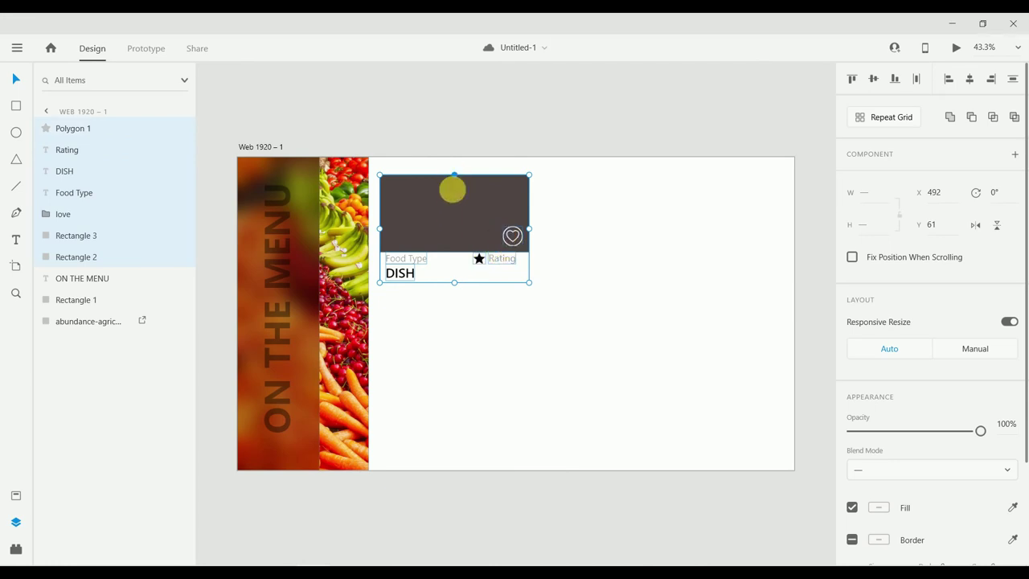
shift+click(458, 215)
shift+click(459, 216)
Group the selected card parts and rename the group 'menu'
key(ctrl+g)
double_click(78, 129)
text(menu)
key(Return)
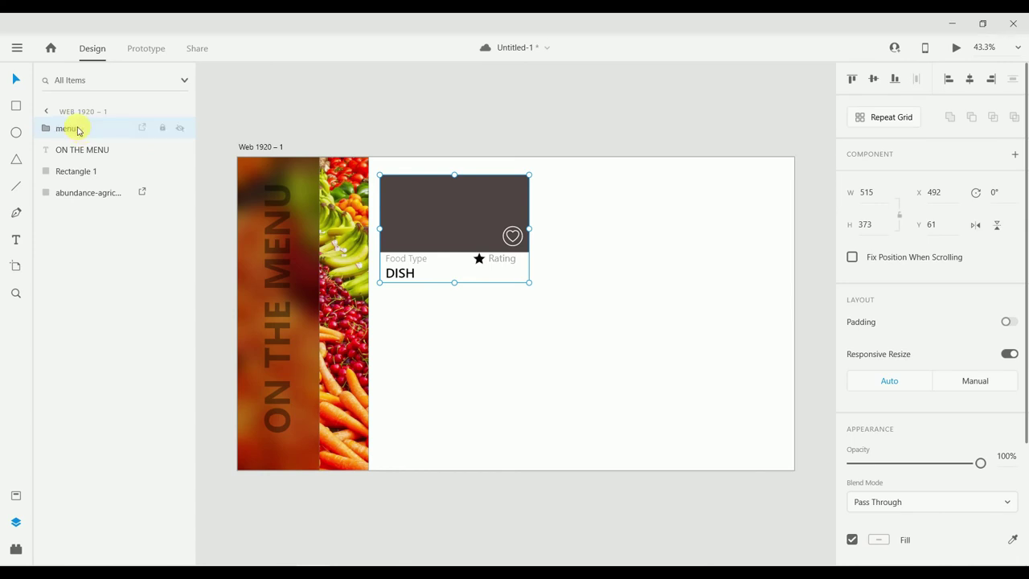
key(ctrl+z)
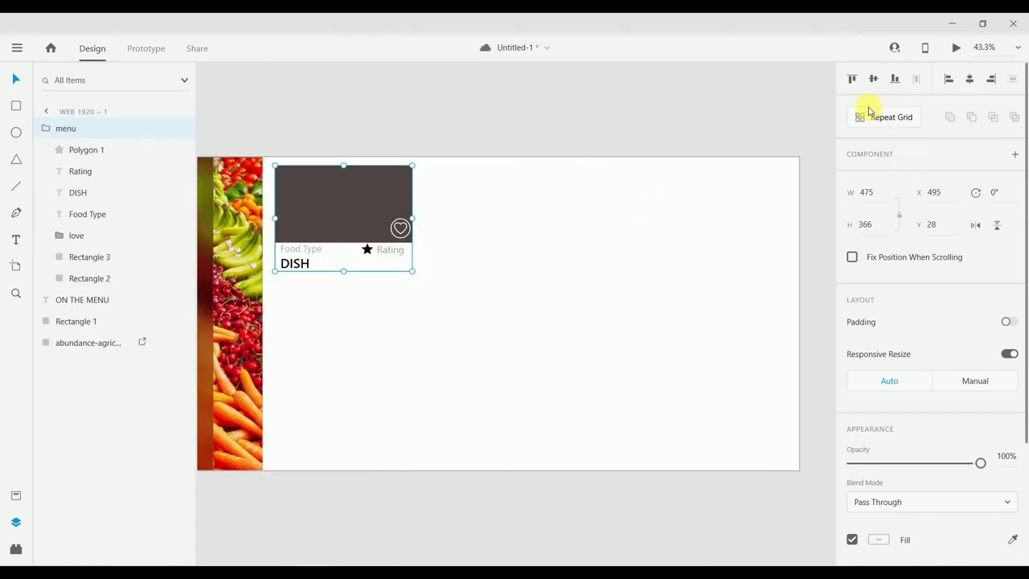
Turn the menu card into a 3-column, 2-row Repeat Grid with wider gaps, shifted right and down
click(887, 117)
mouse_move(414, 219)
mouse_down()
mouse_move(733, 220)
mouse_move(708, 218)
mouse_up()
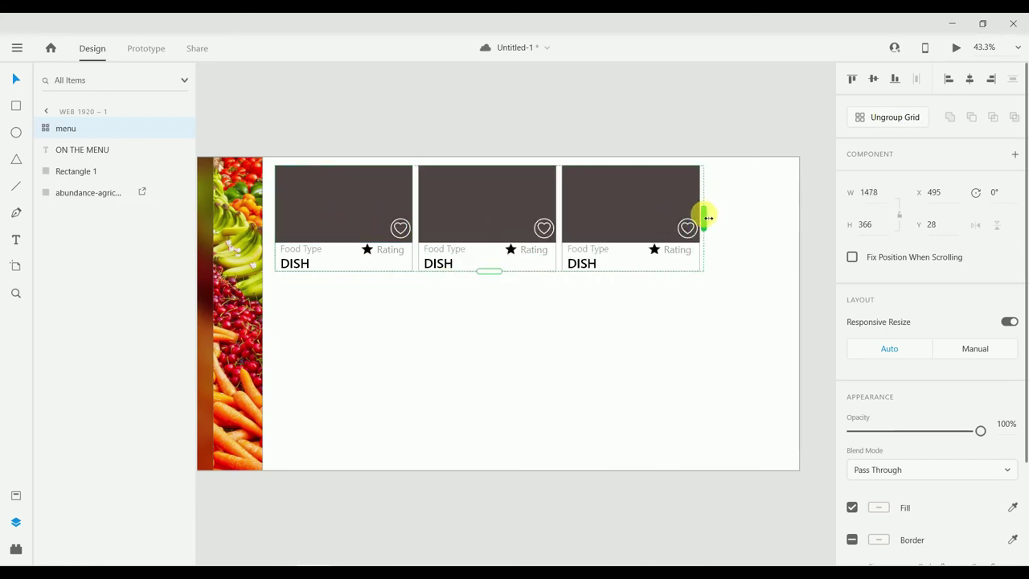
mouse_move(489, 272)
mouse_down()
mouse_move(501, 404)
mouse_move(501, 393)
mouse_up()
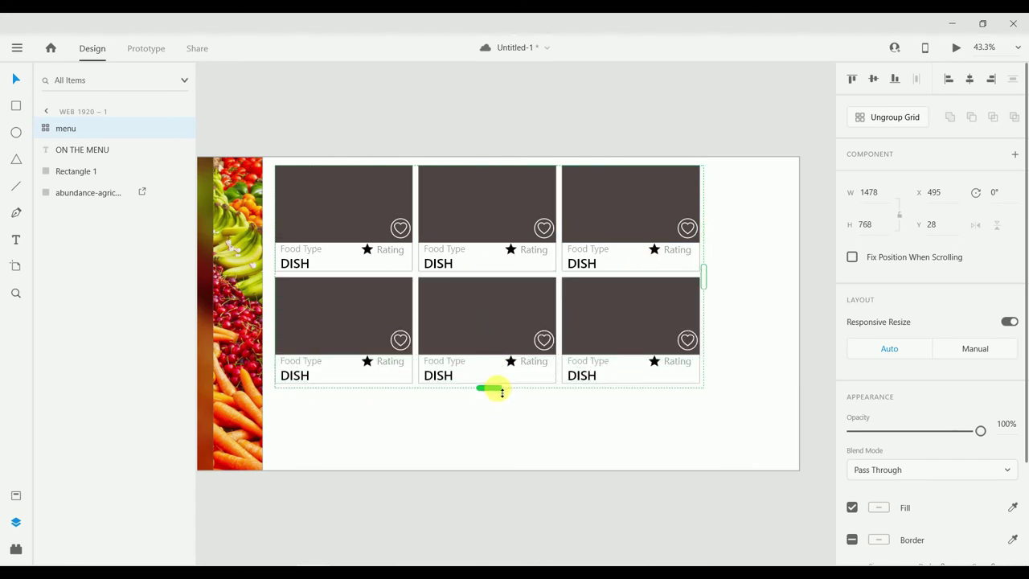
mouse_move(559, 236)
mouse_down()
mouse_move(646, 258)
mouse_move(636, 258)
mouse_up()
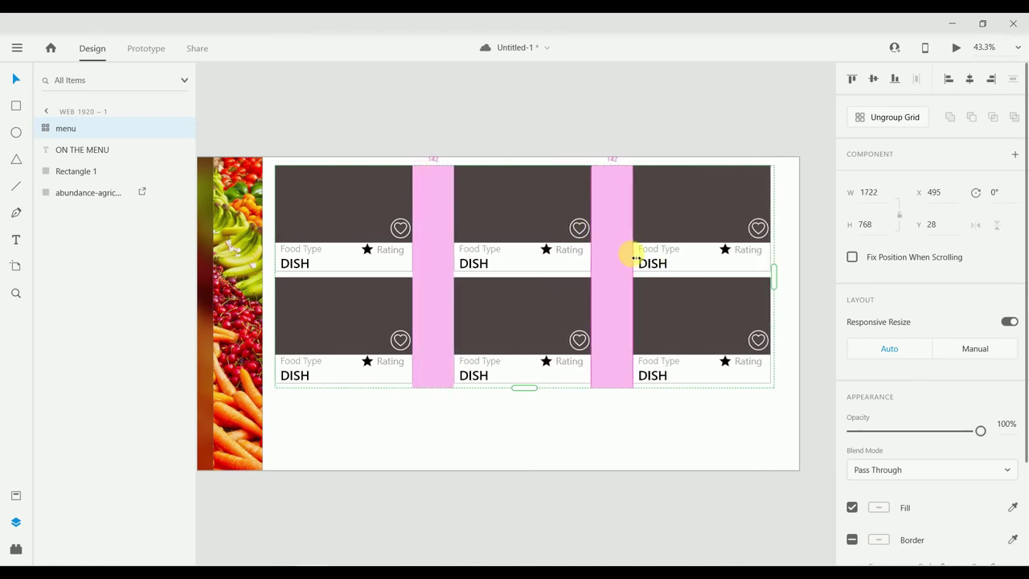
drag(542, 276, 546, 303)
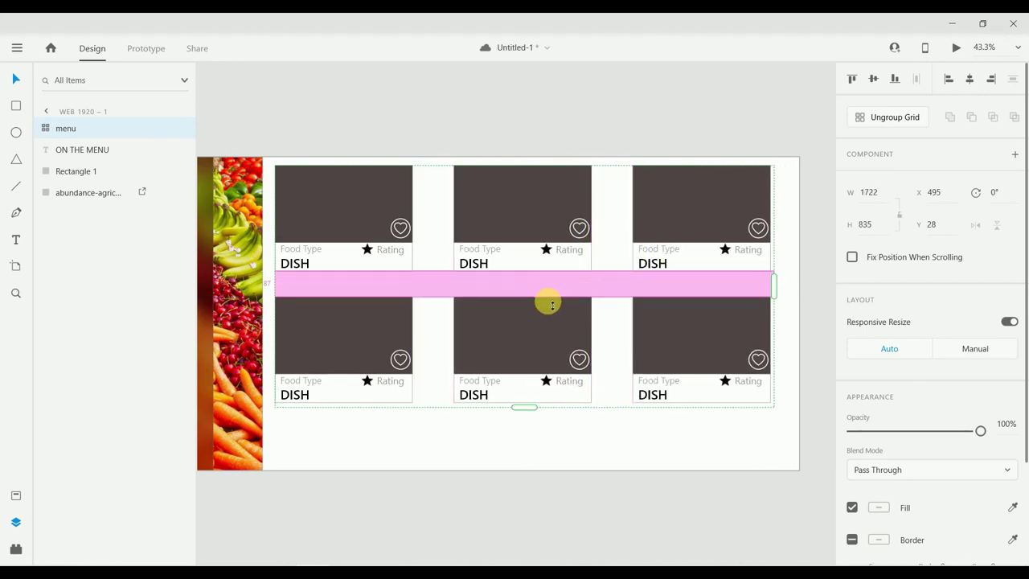
drag(553, 214, 560, 230)
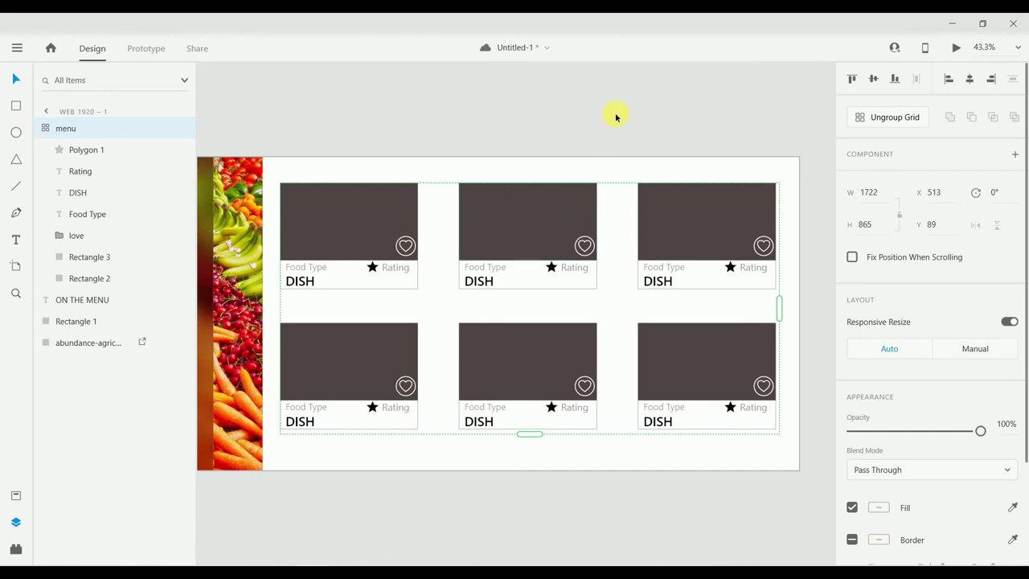
click(640, 79)
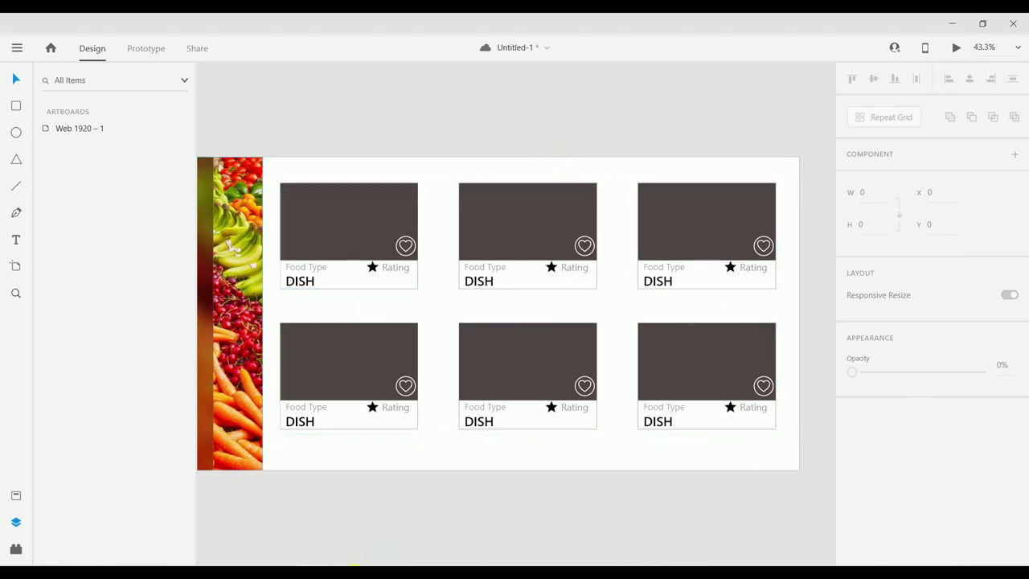
Share the food data spreadsheet as 'Anyone with the link can view' and copy its link
click(346, 519)
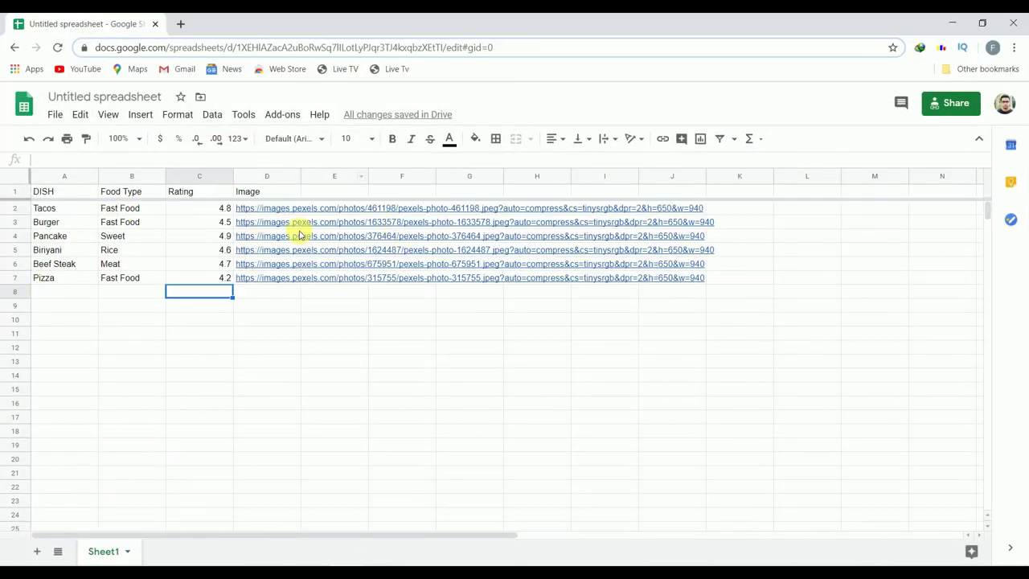
click(941, 111)
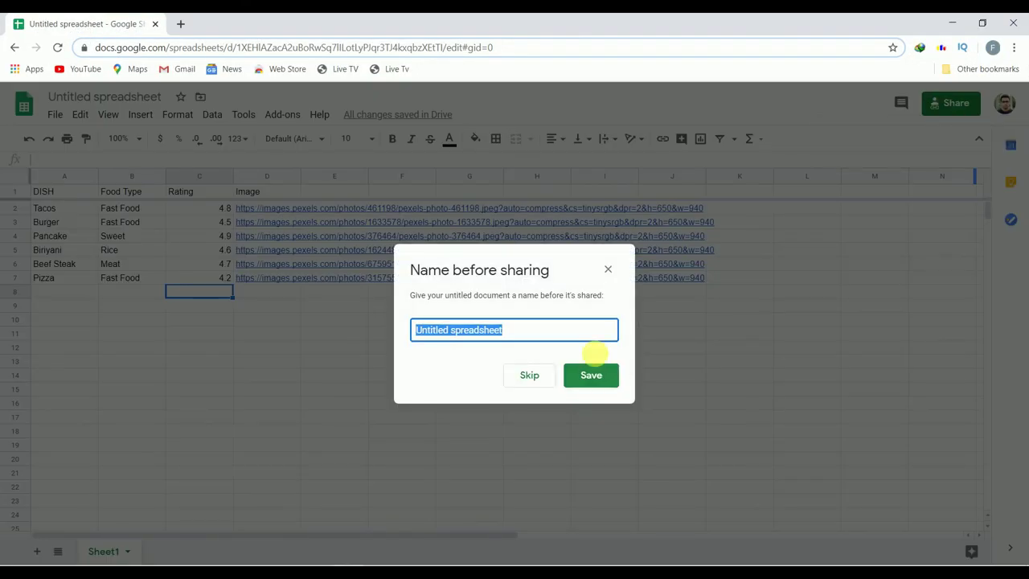
click(602, 382)
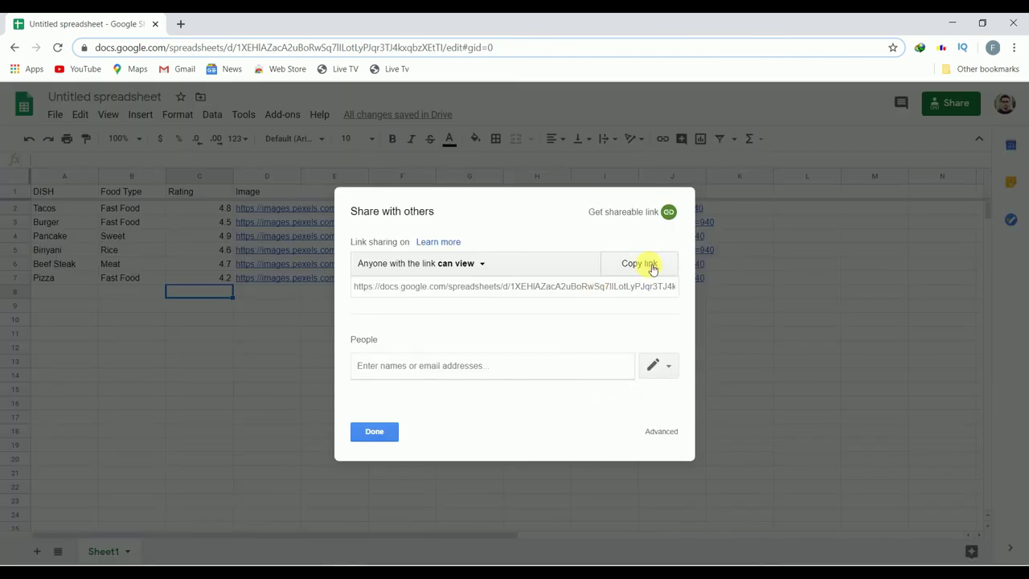
click(655, 264)
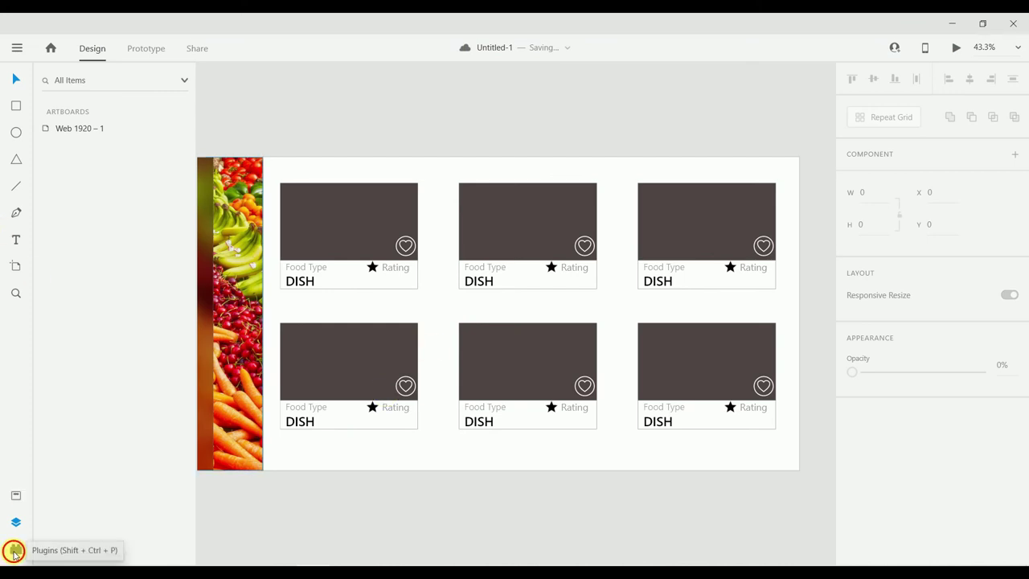
With the card grid selected, paste the sheet link into the Google Sheets plugin's Paste Public Link prompt
click(15, 554)
click(181, 105)
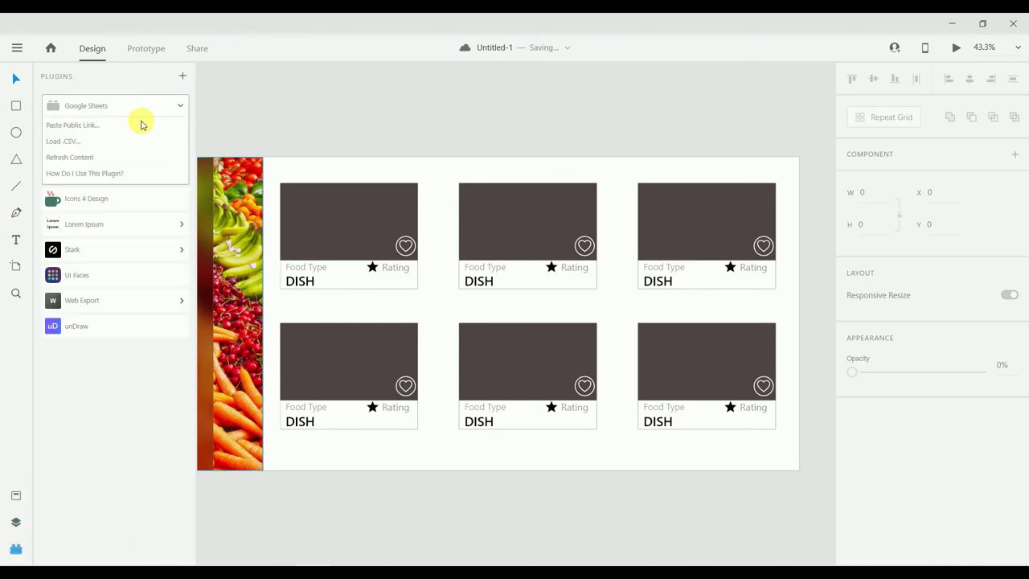
click(119, 127)
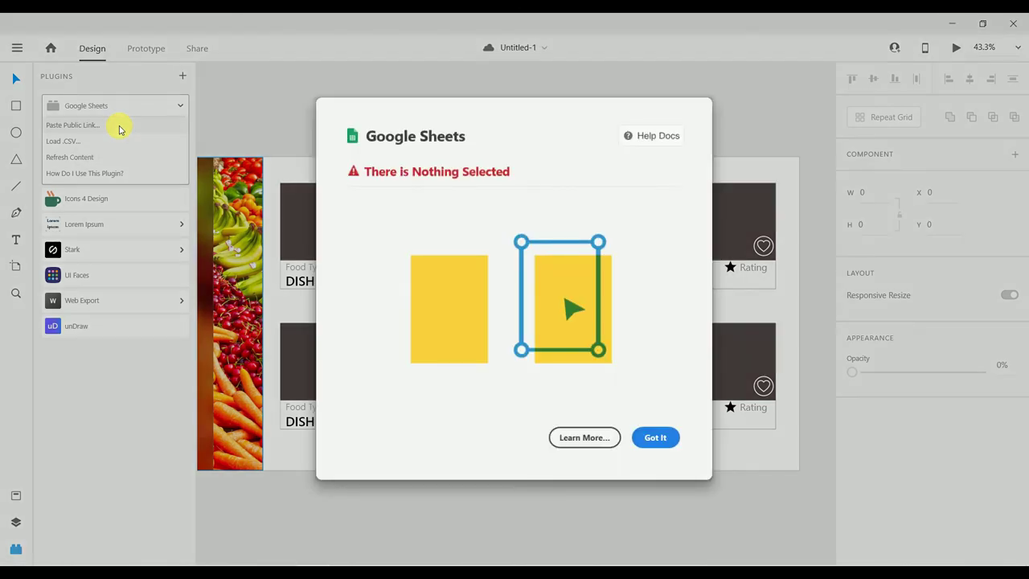
click(650, 433)
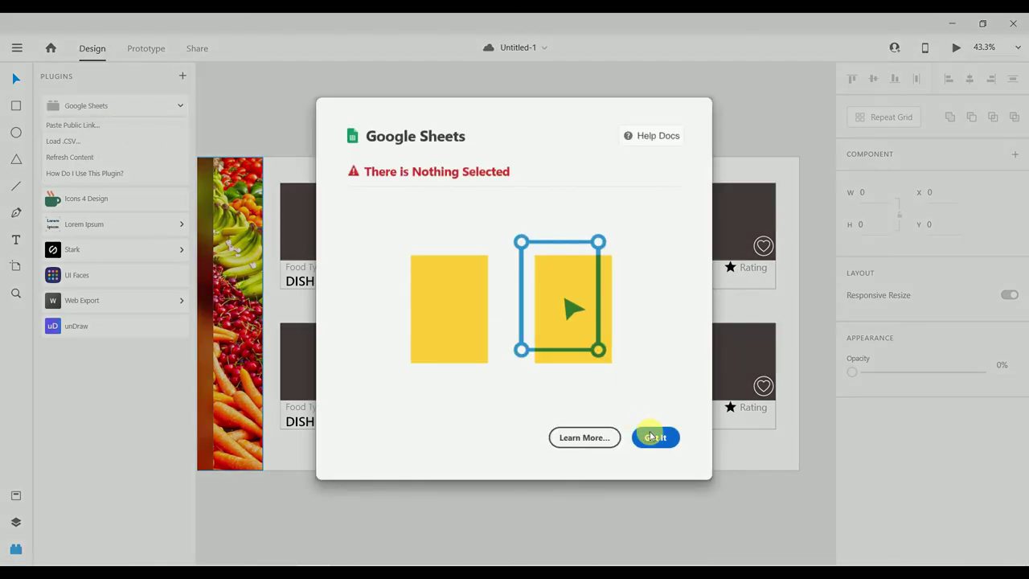
click(696, 264)
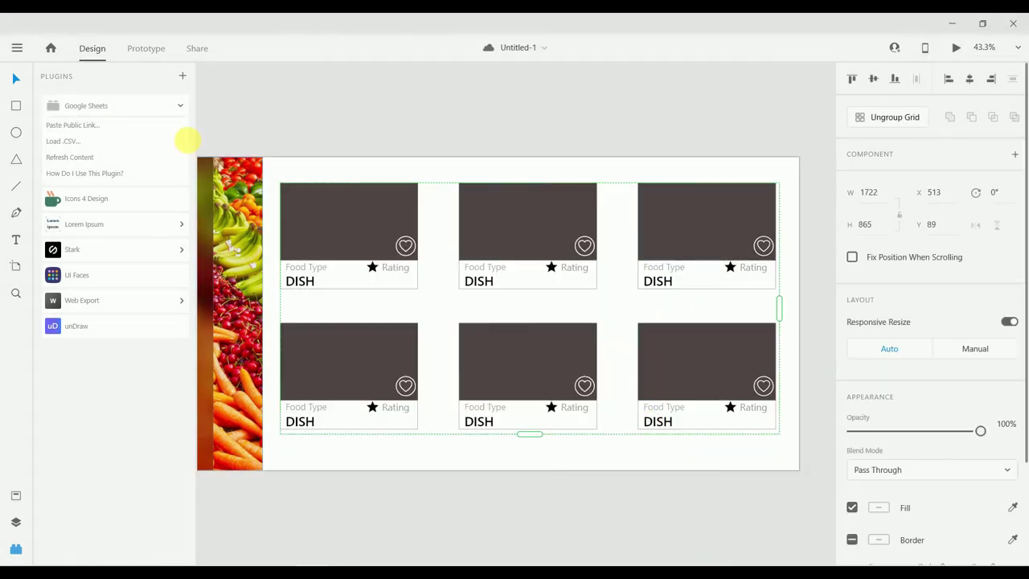
click(125, 127)
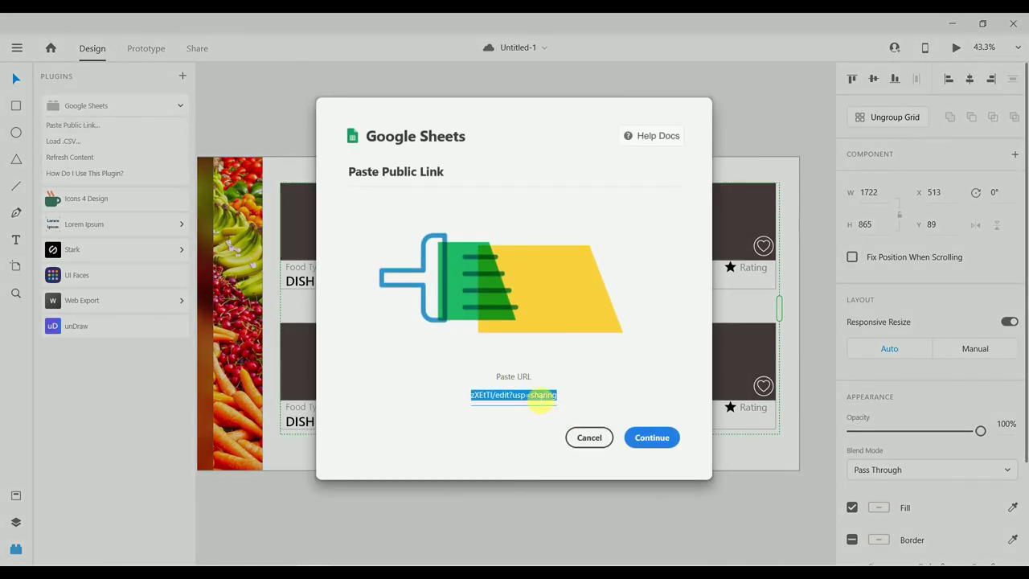
key(ctrl+v)
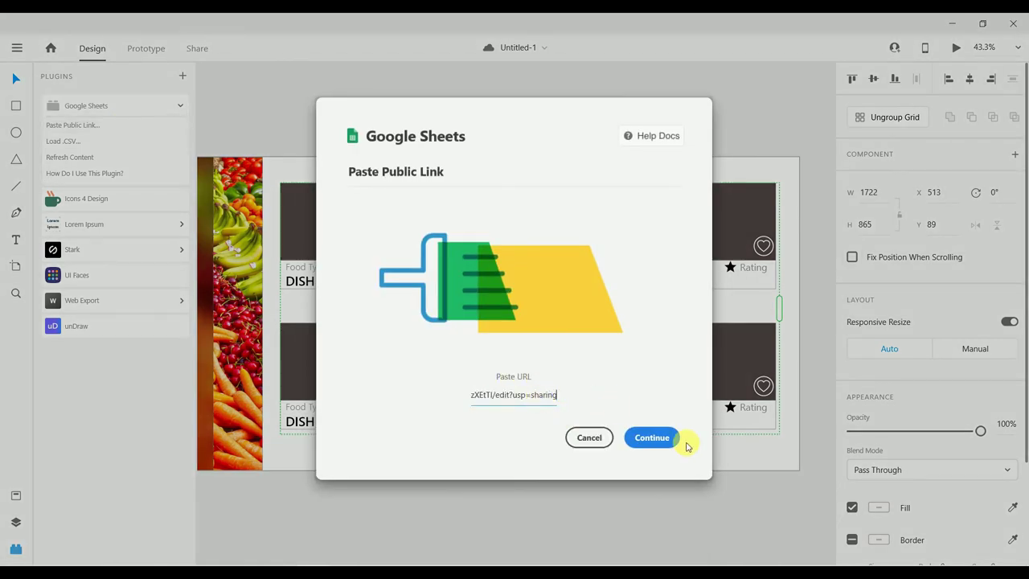
Keep Food Type, DISH and Rating mappings, map Rectangle 3 (not Rectangle 2) to Image, and apply
click(661, 438)
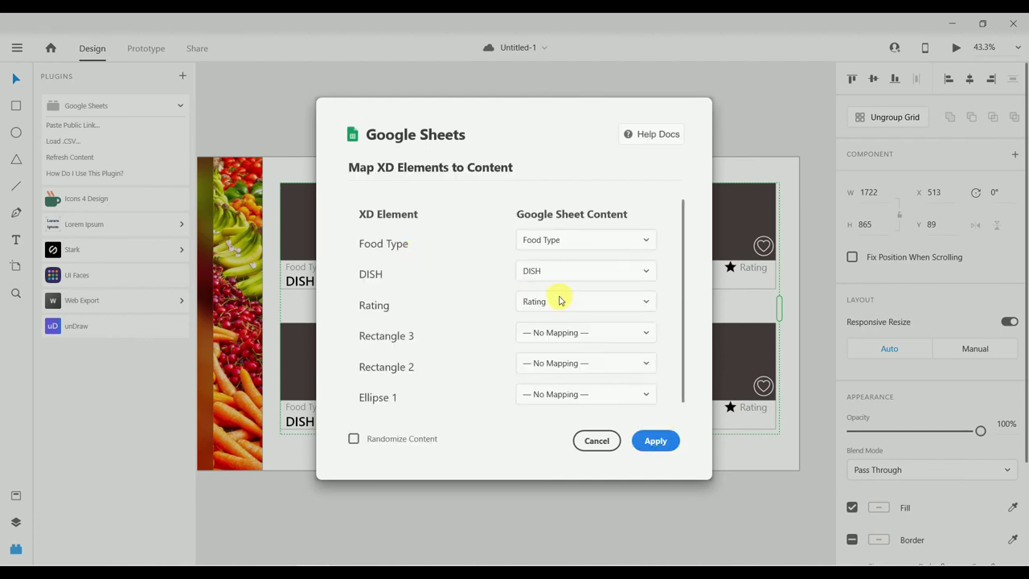
scroll(531, 364, down, 1)
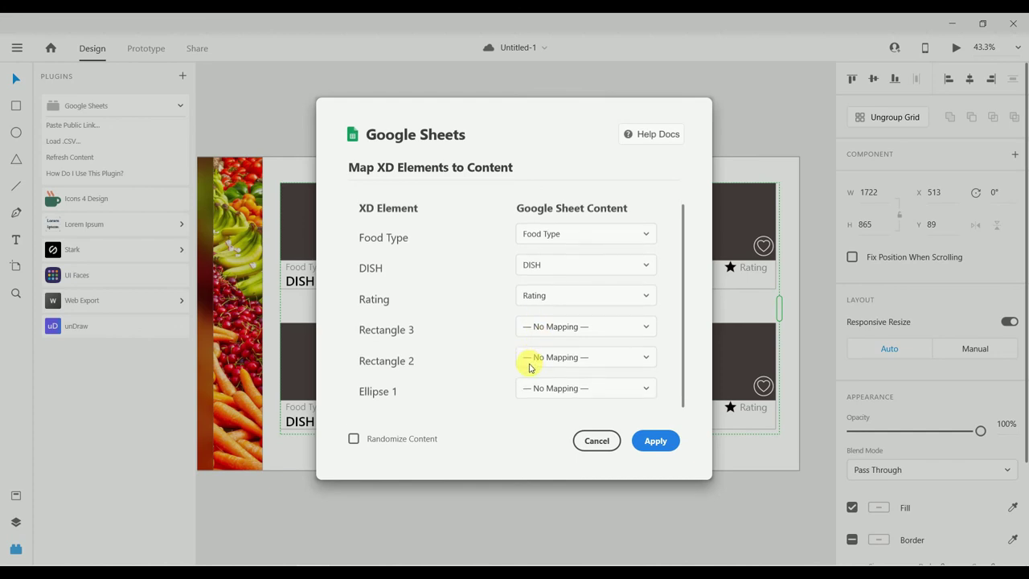
scroll(529, 367, up, 1)
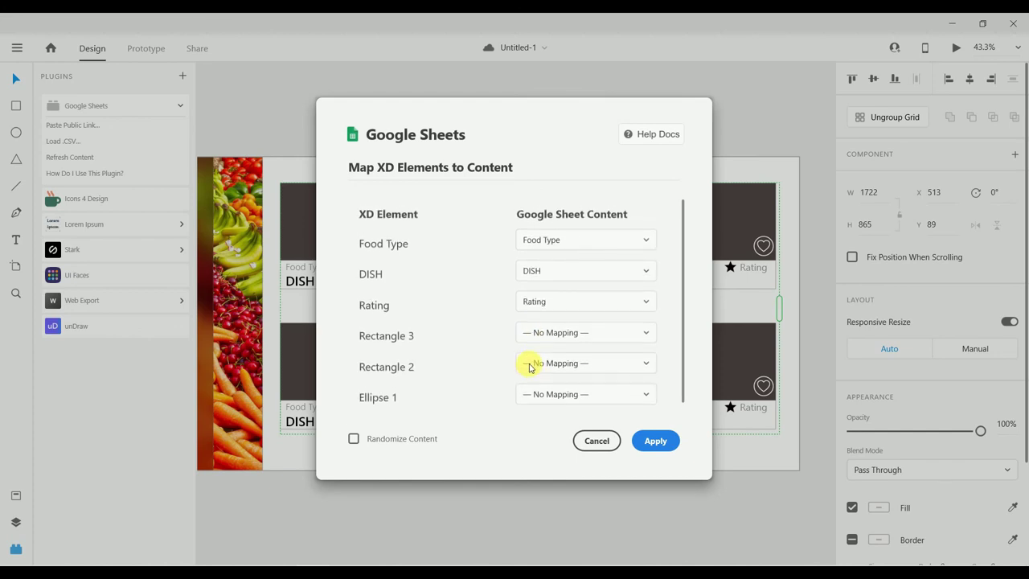
click(594, 372)
click(560, 390)
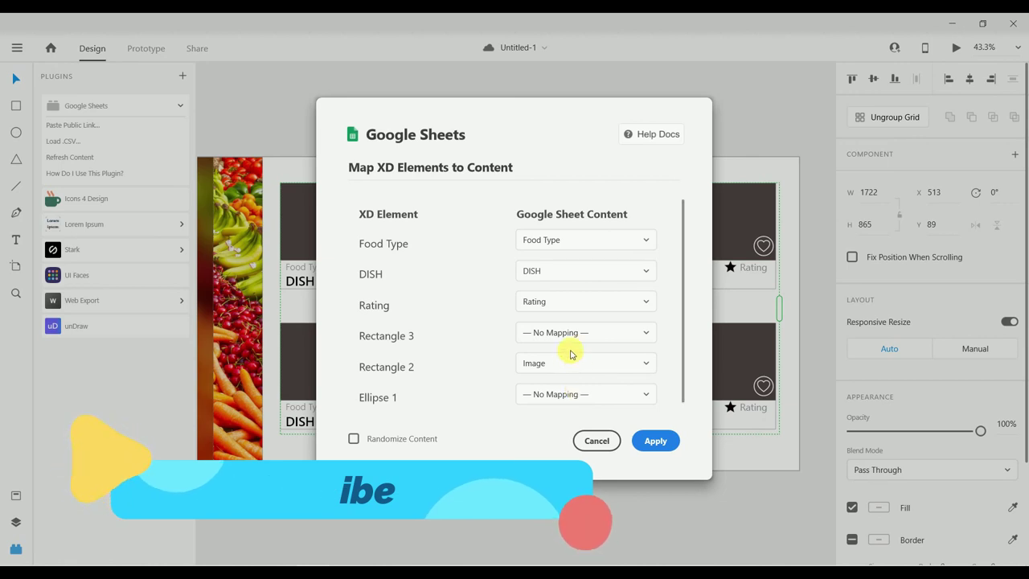
click(567, 363)
click(565, 335)
click(567, 336)
click(552, 354)
click(651, 443)
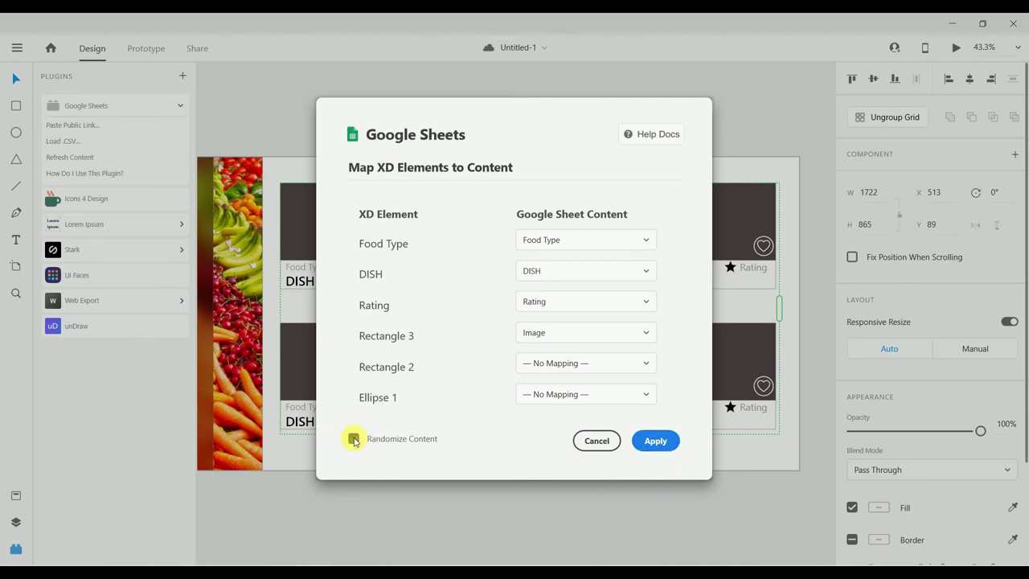
click(658, 442)
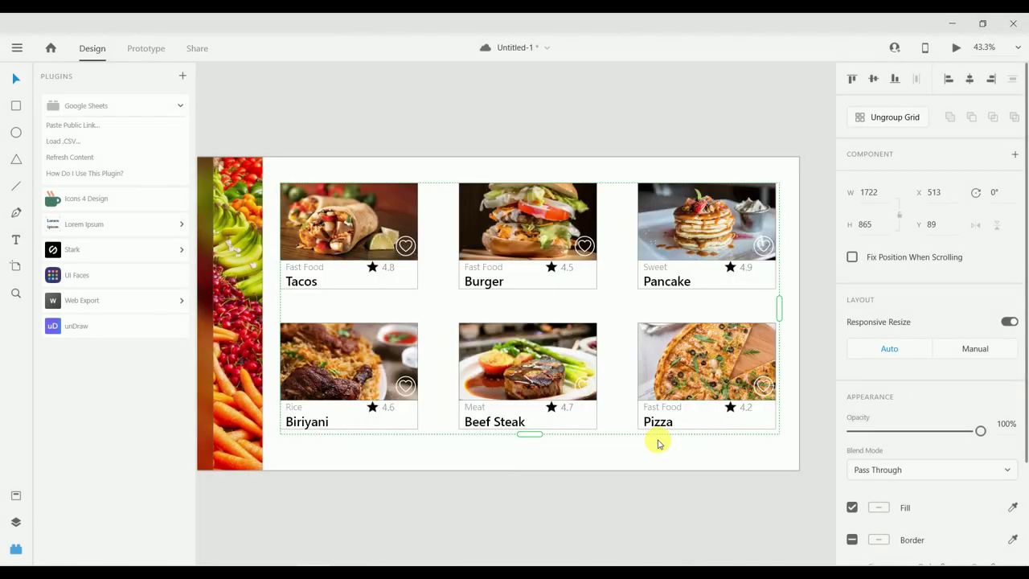
click(791, 258)
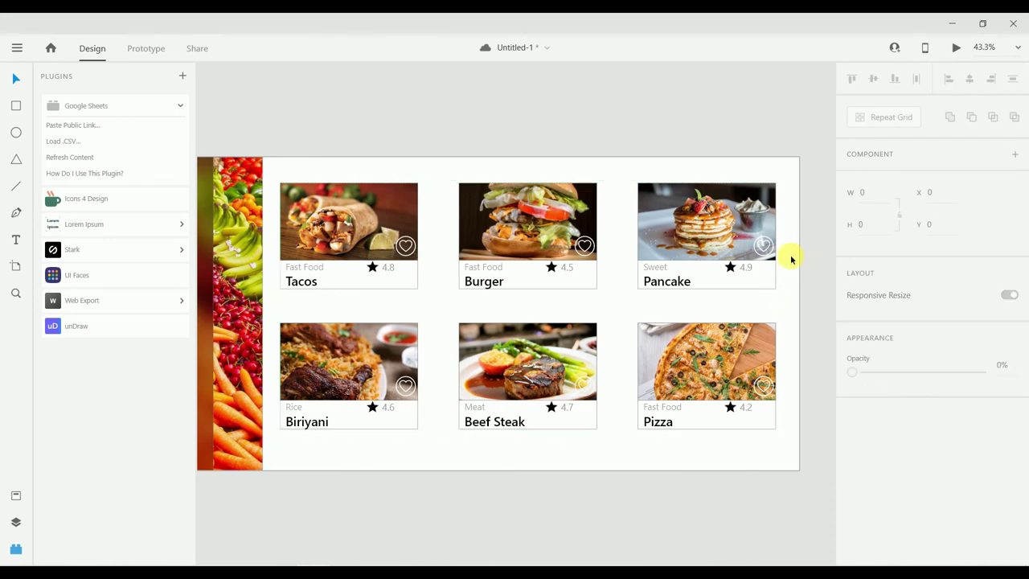